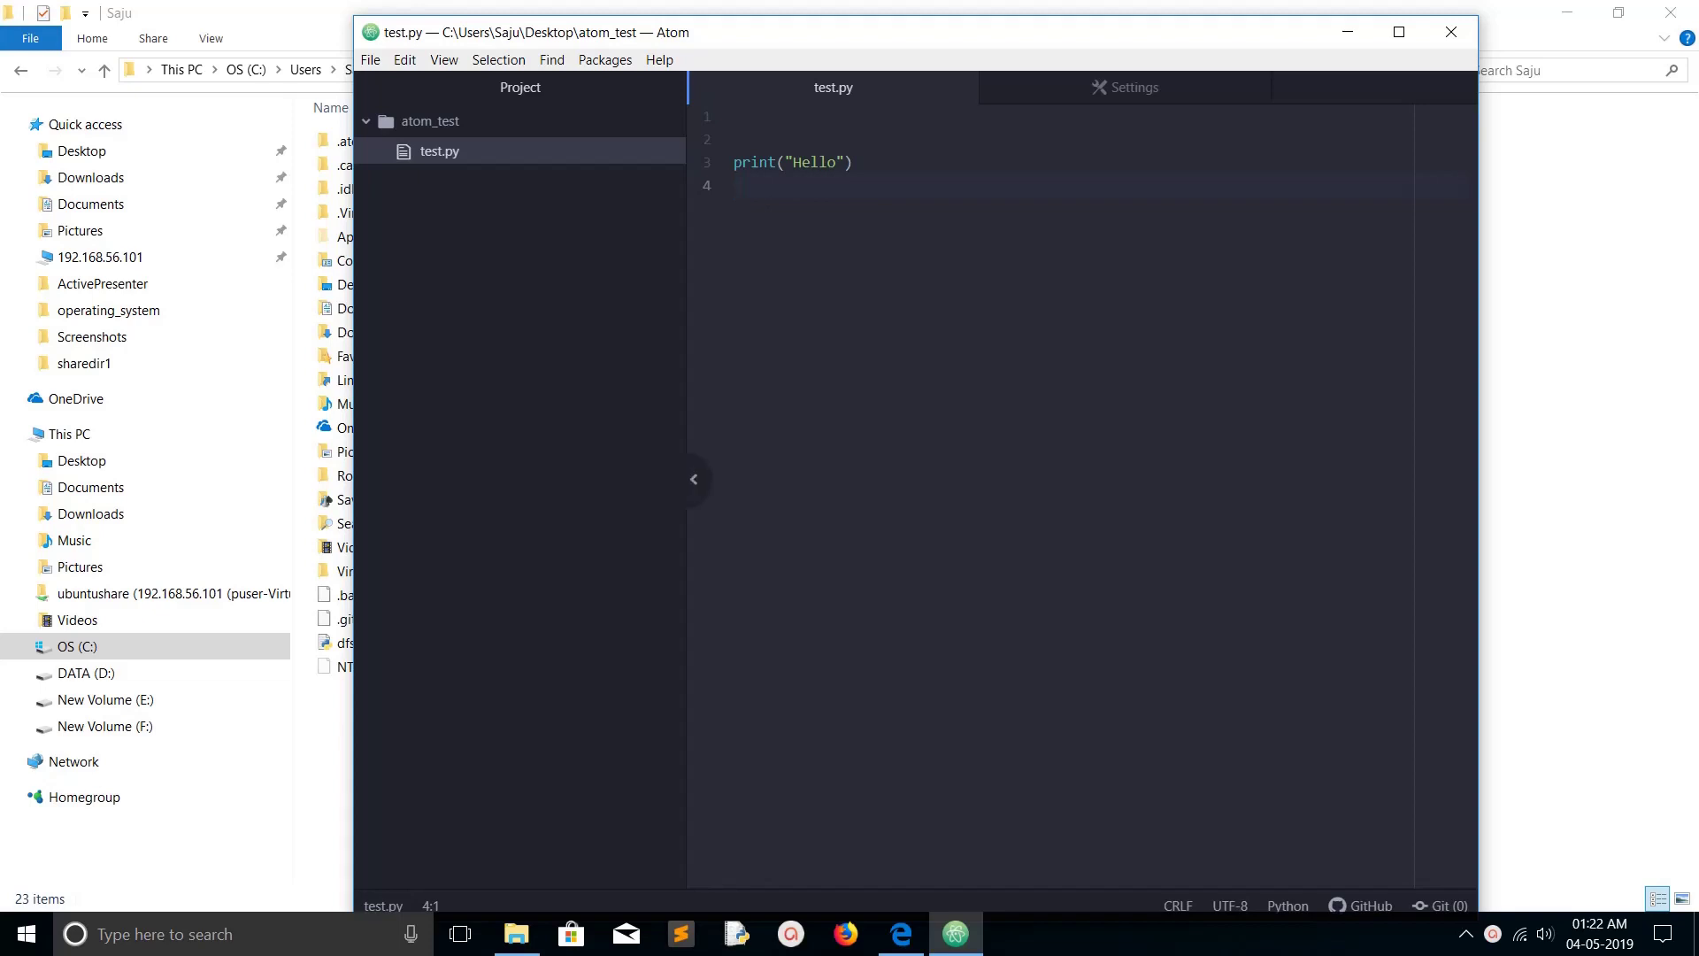
Step: Open Atom's Settings on the installed Packages list via the File menu
{"action": "left_click", "coordinate": [371, 61]}
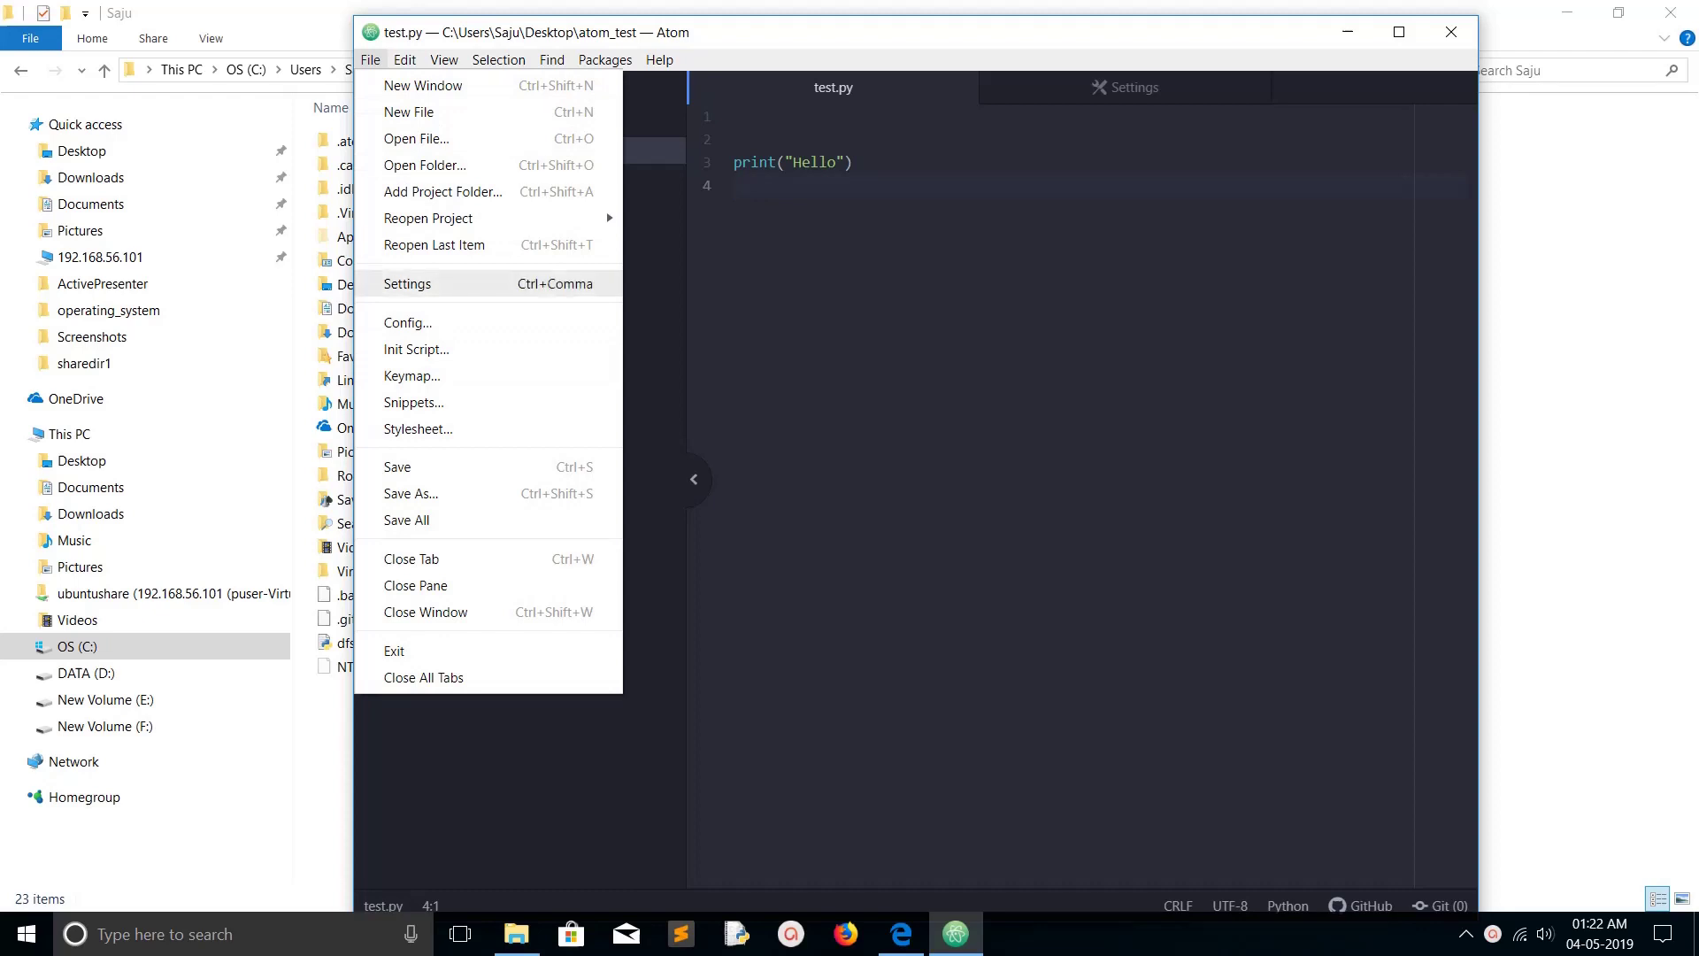
{"action": "left_click", "coordinate": [438, 284]}
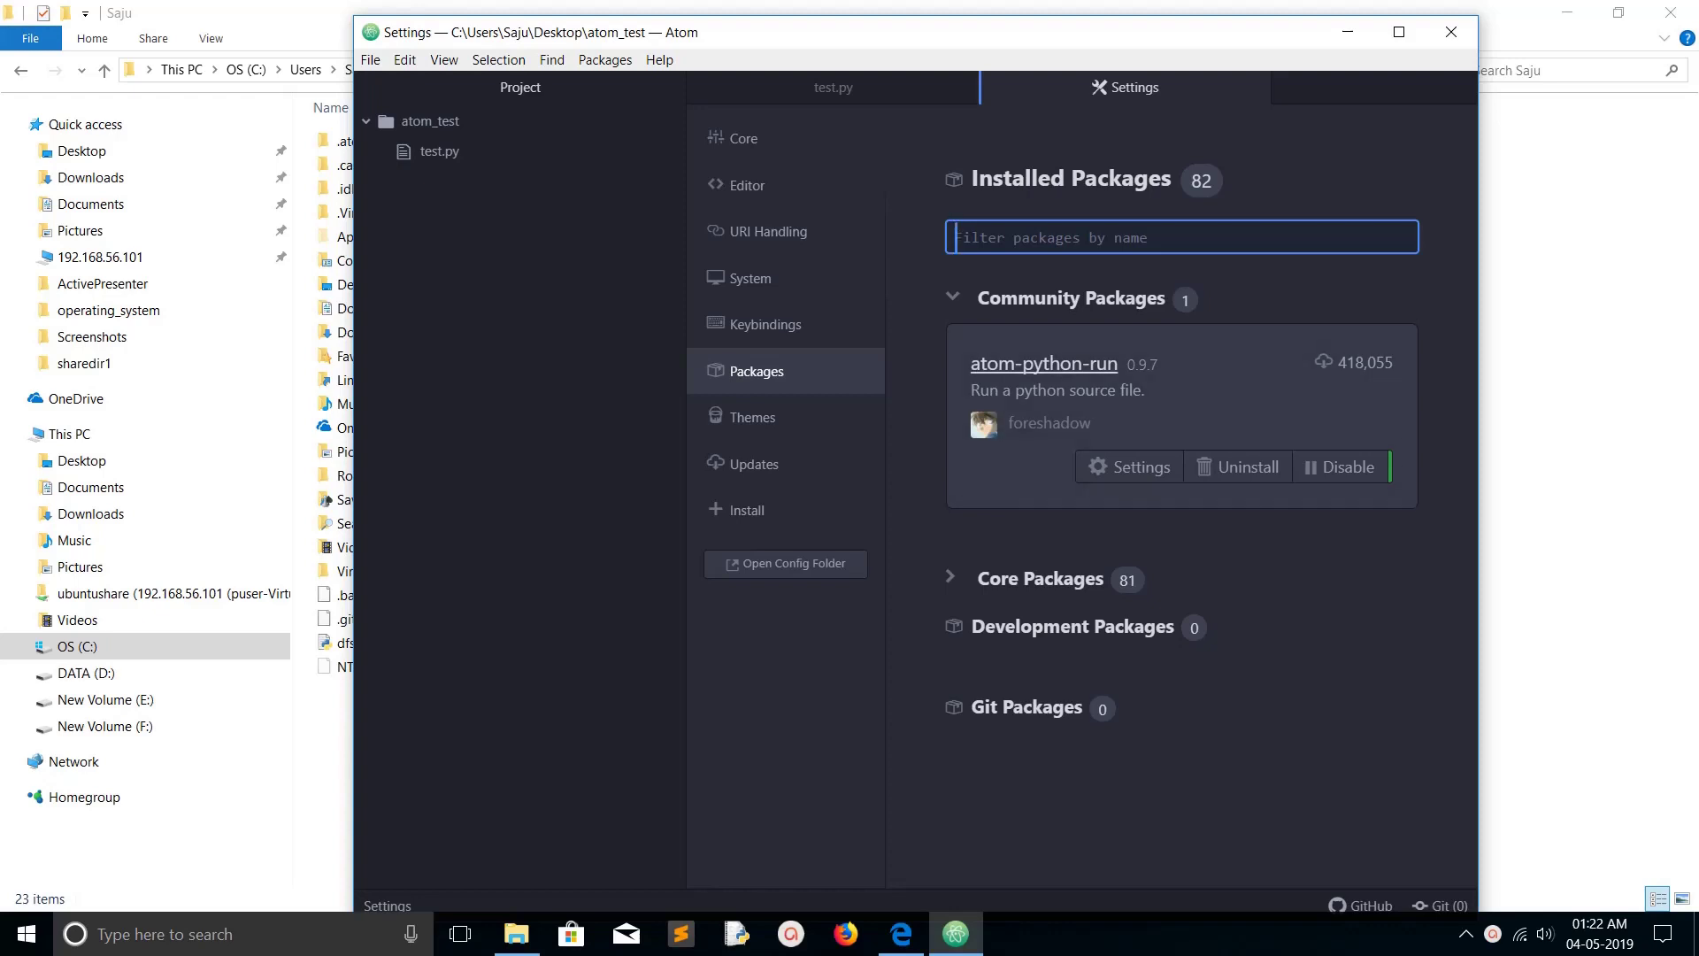
Step: Run test.py with F5 to print Hello, close the console, and return to Settings
{"action": "left_click", "coordinate": [832, 86]}
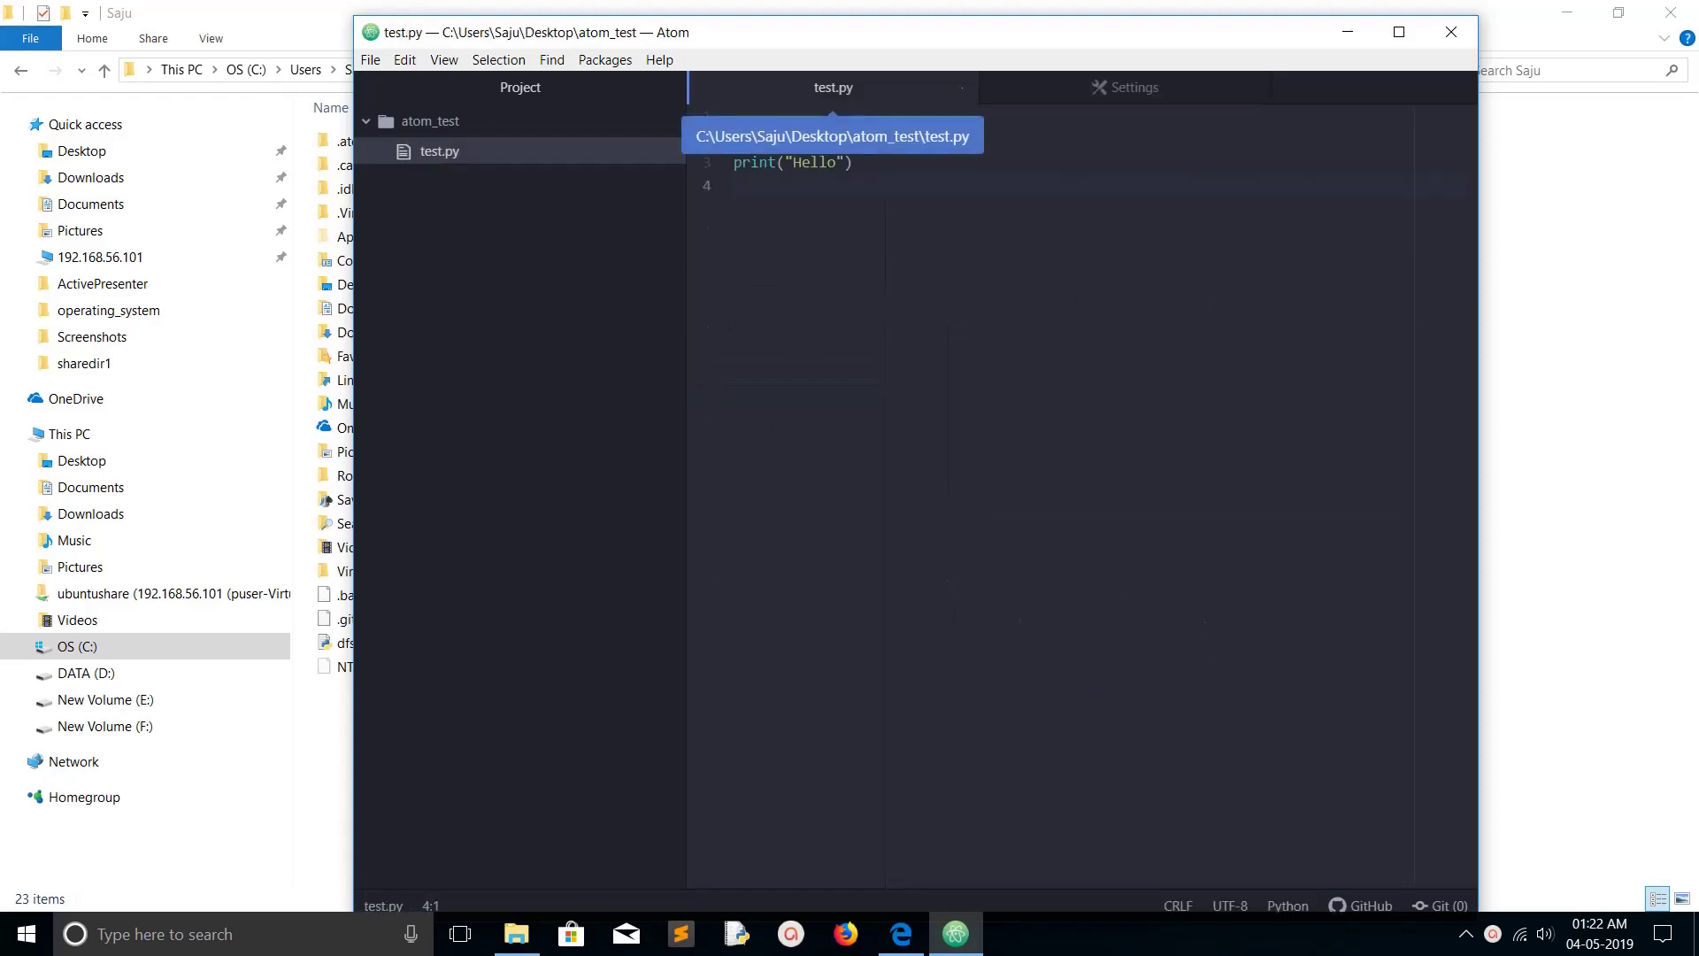
{"action": "key", "text": "Left"}
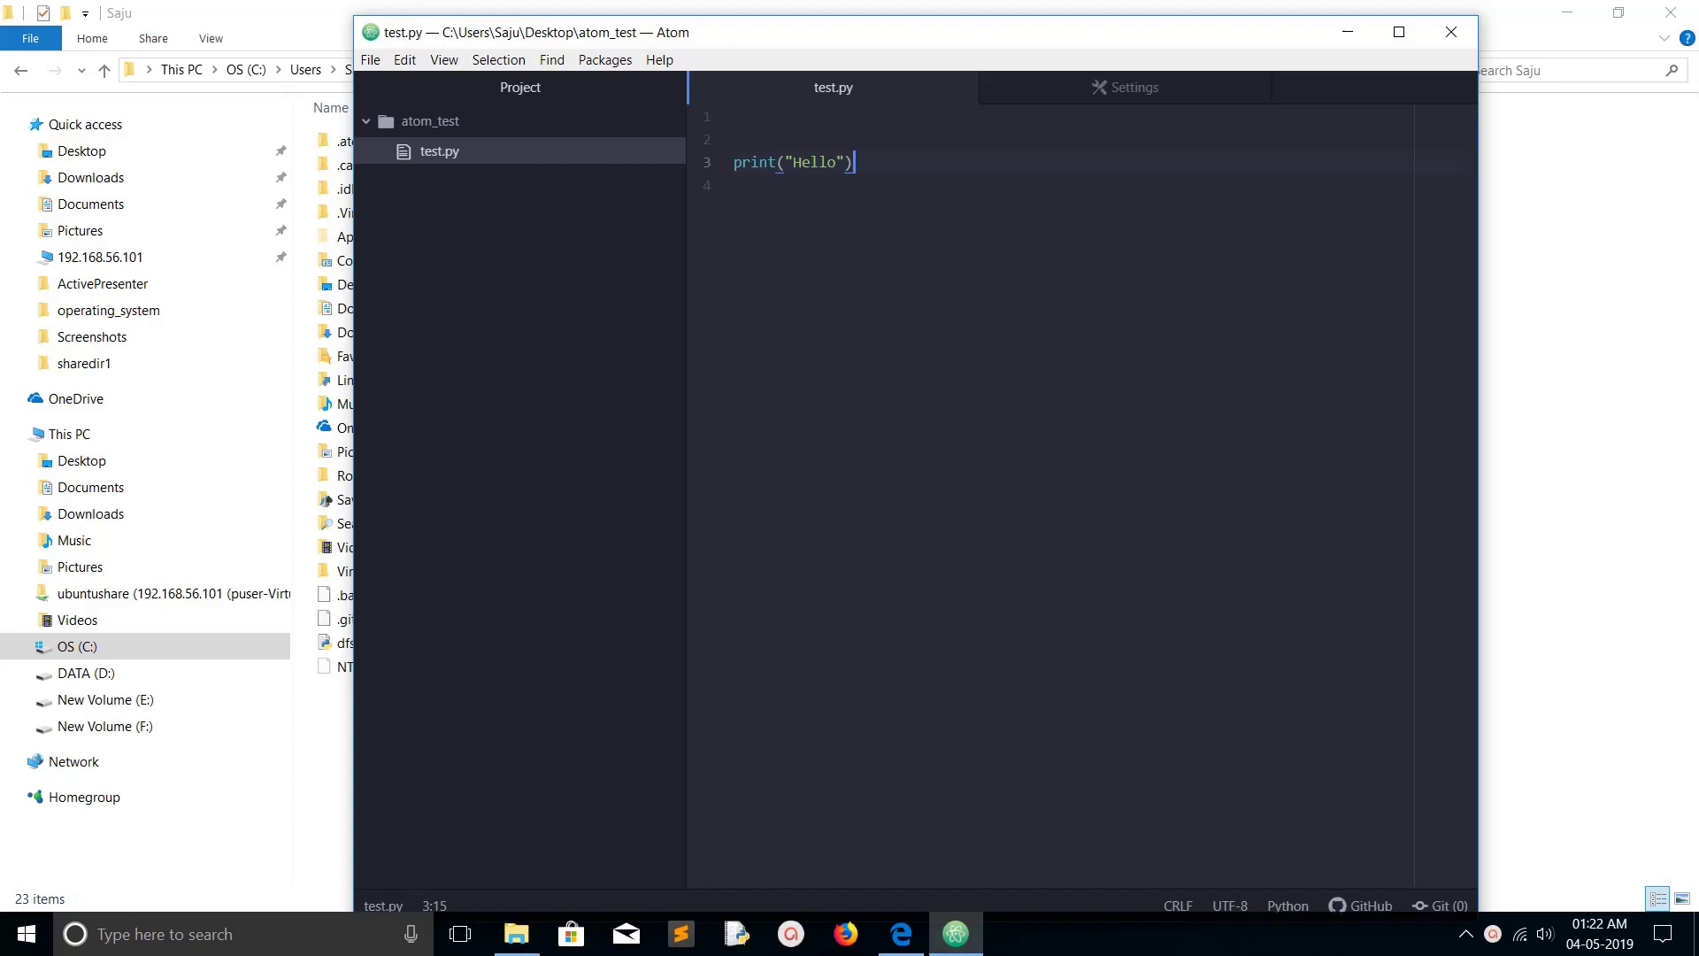
{"action": "key", "text": "F5"}
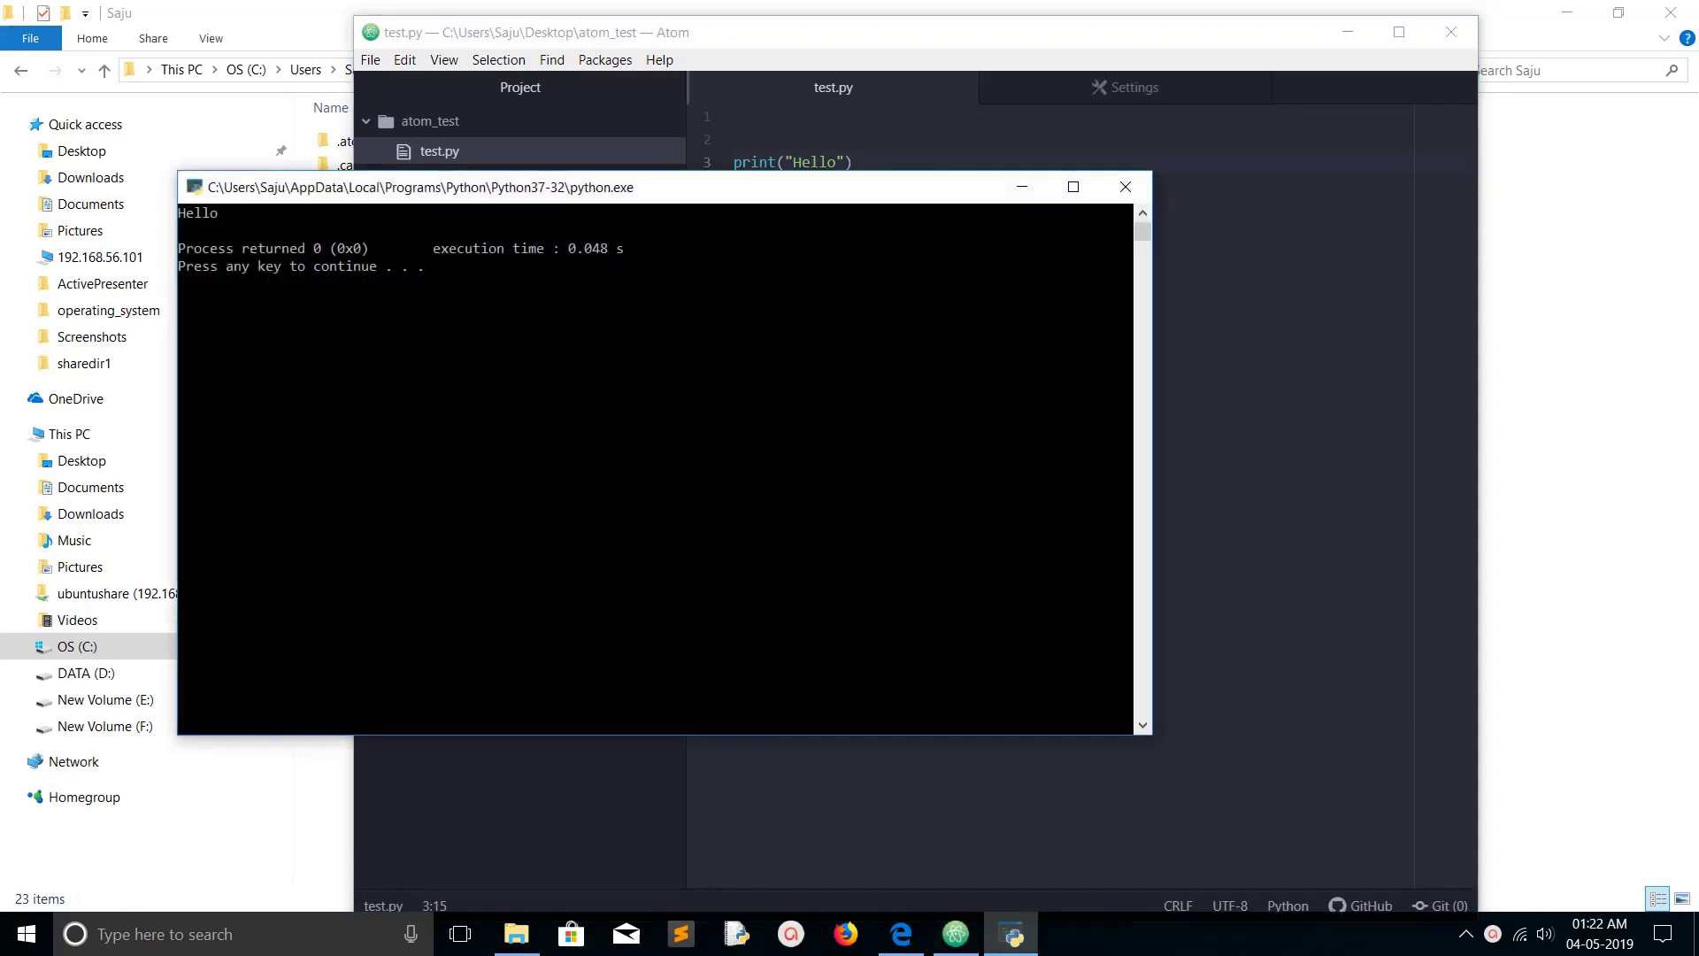
{"action": "left_click", "coordinate": [1125, 187]}
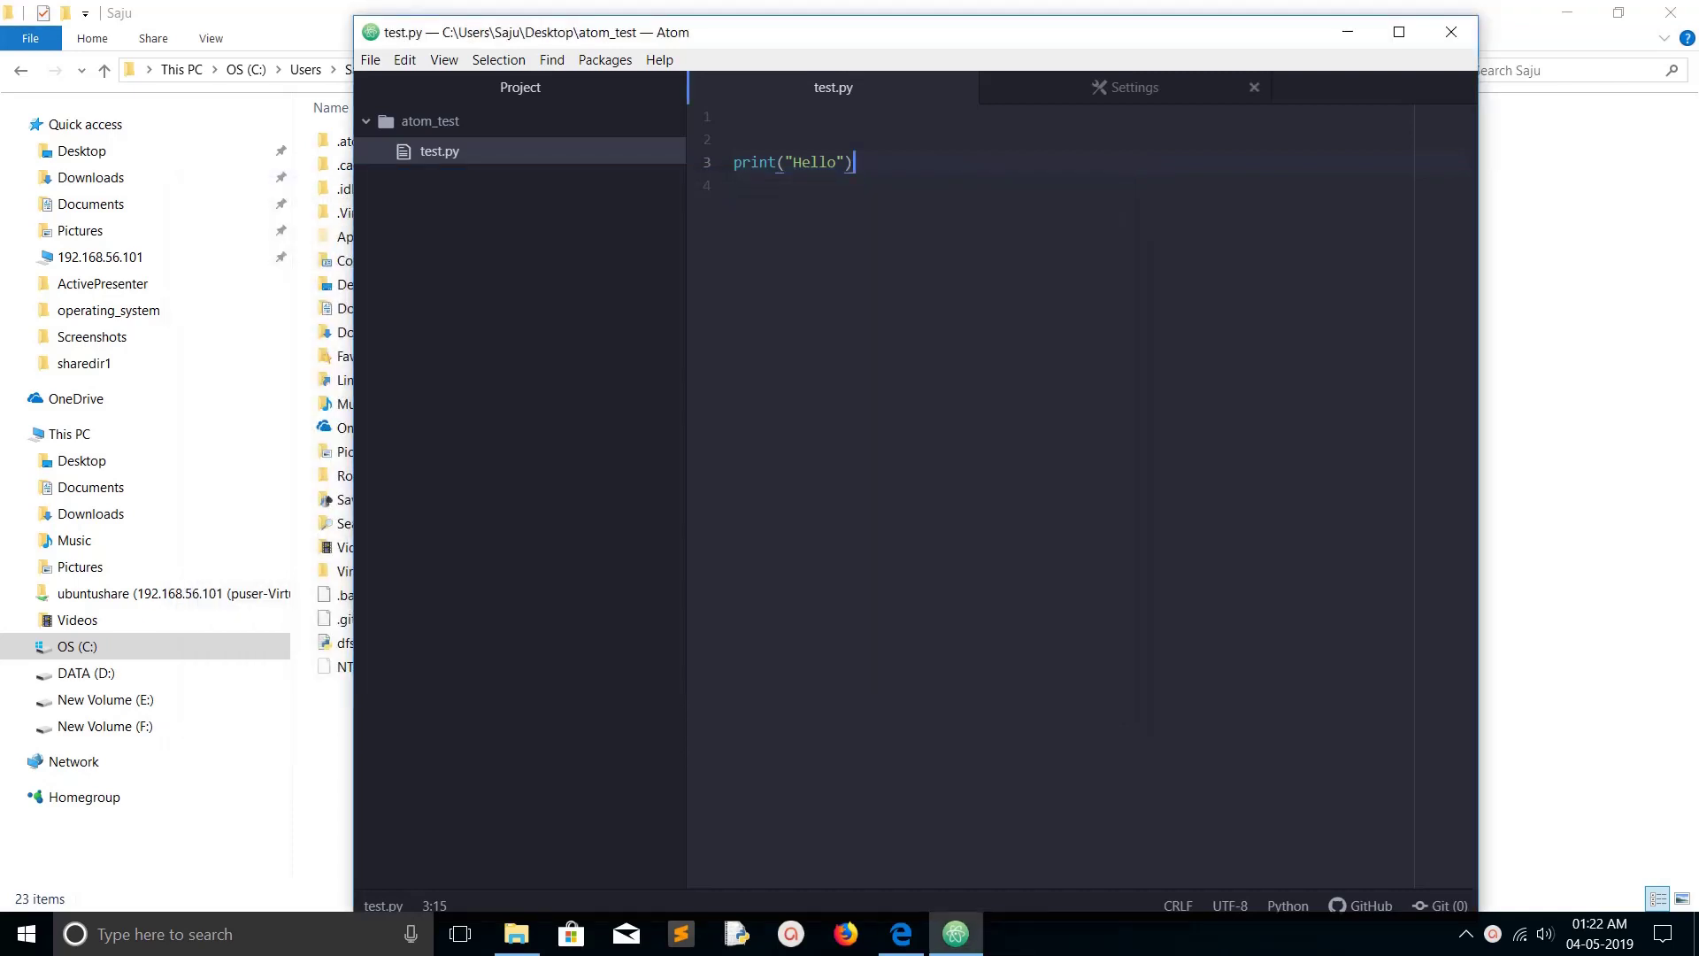
{"action": "left_click", "coordinate": [1135, 87]}
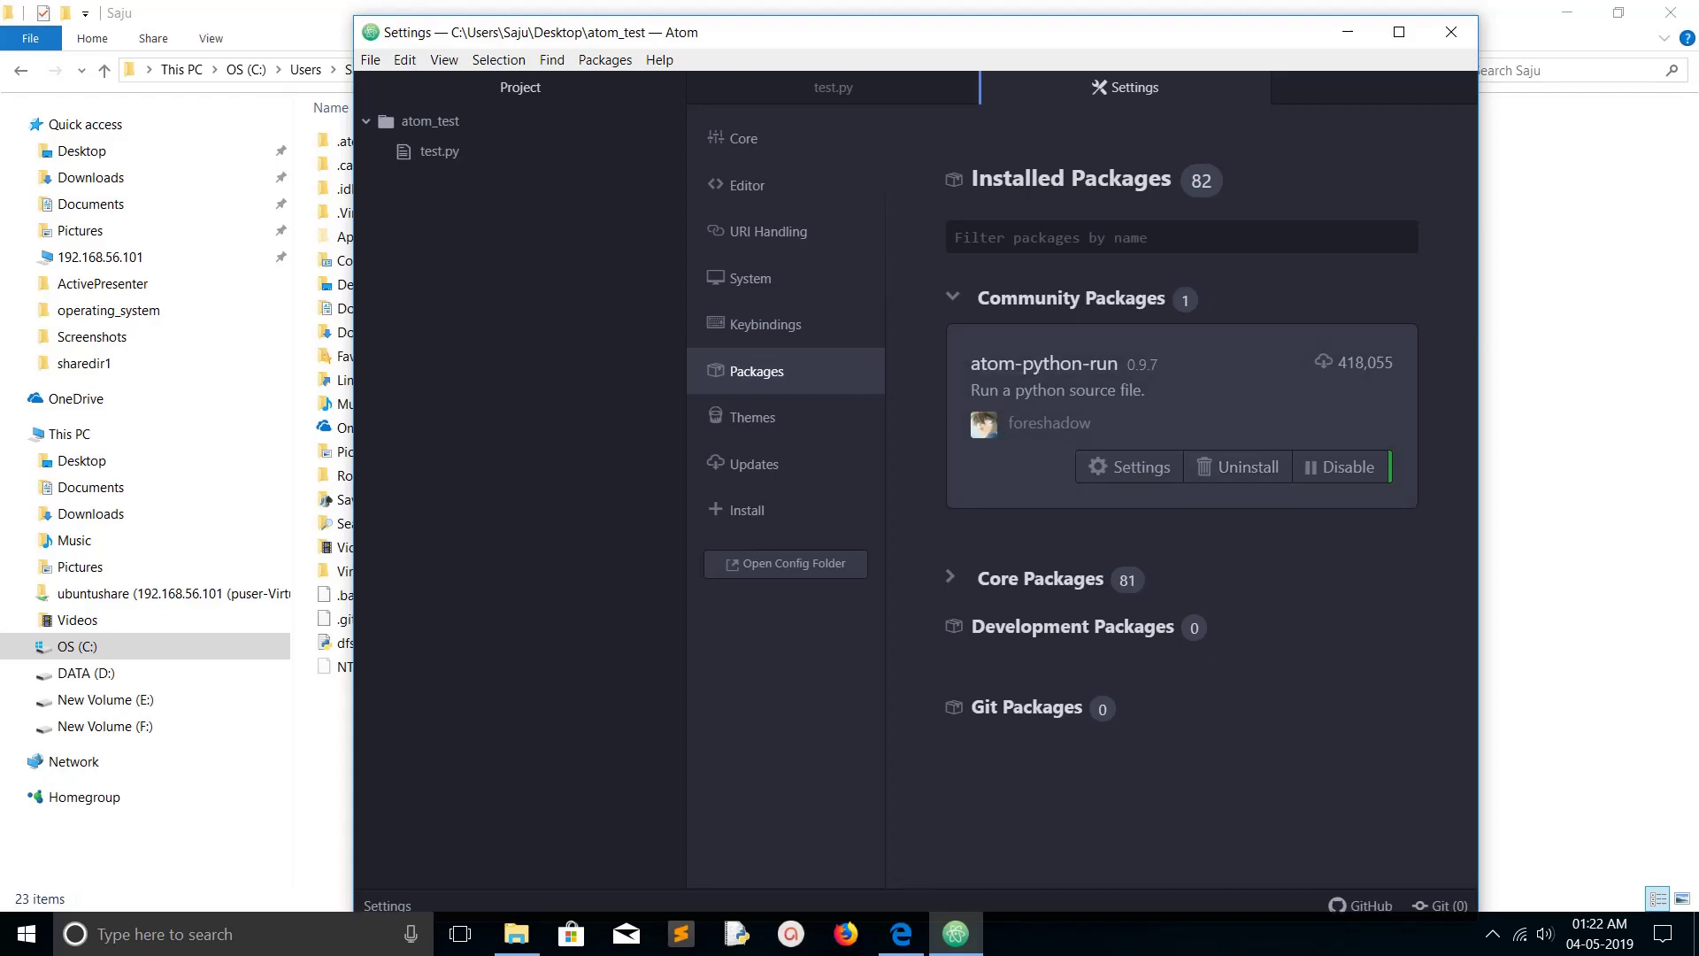
Step: Browse File Explorer into .atom\packages, then bring Atom's package settings back
{"action": "left_click", "coordinate": [1527, 480]}
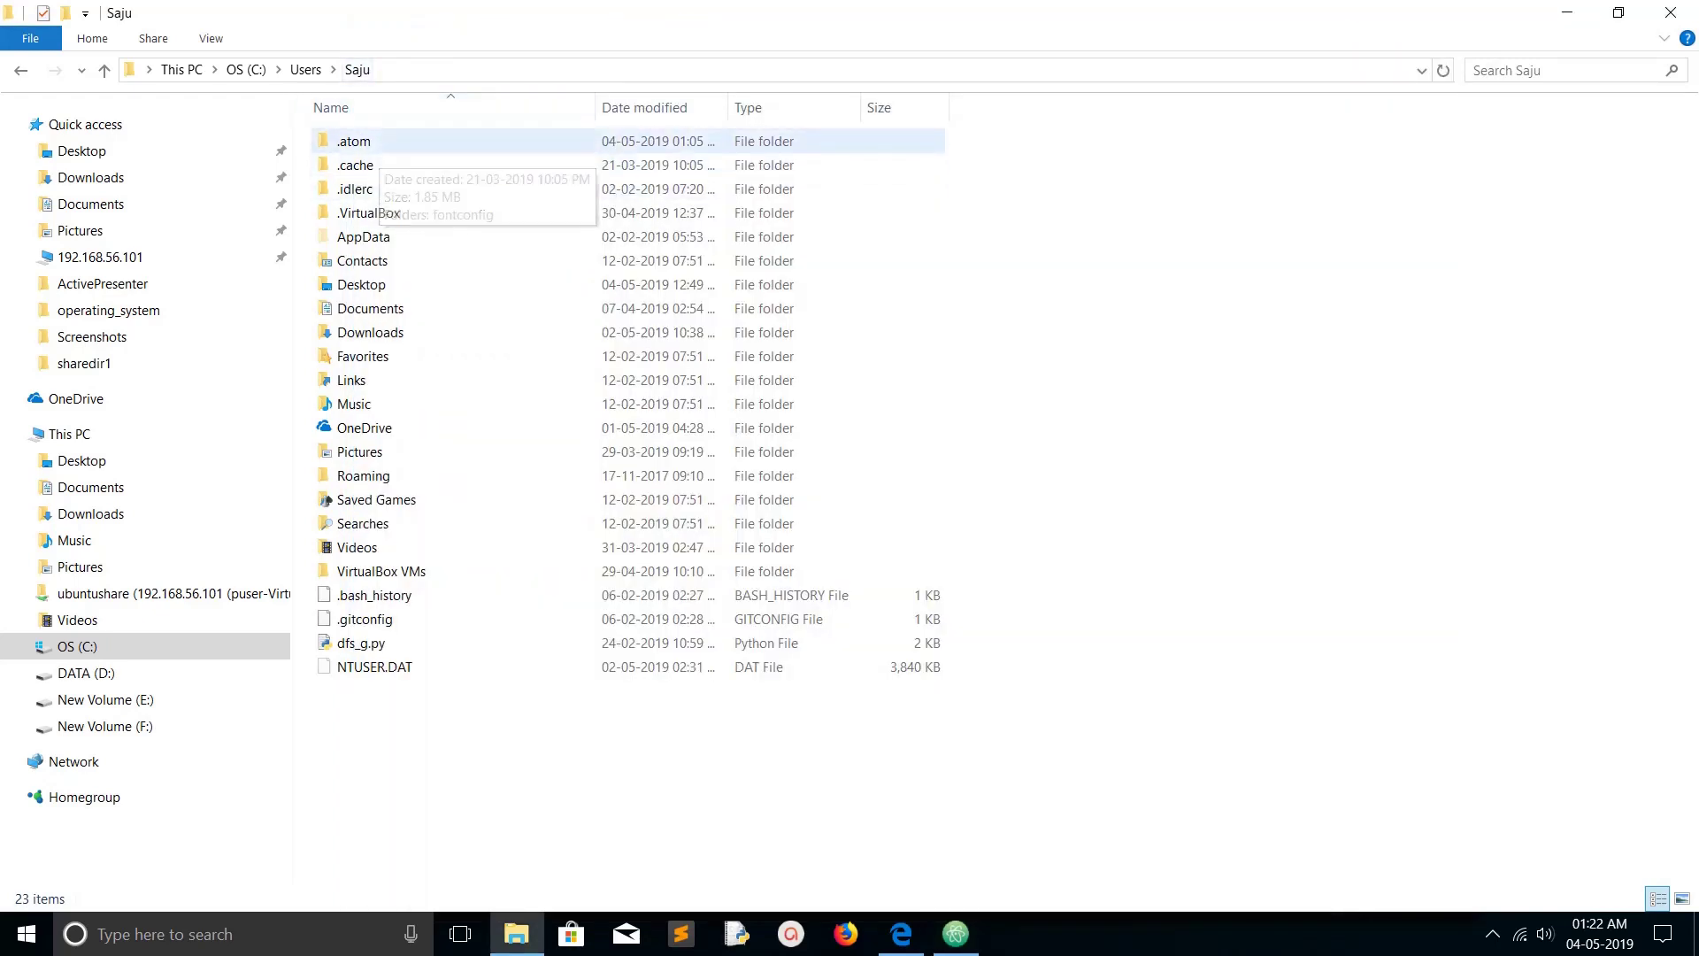
{"action": "double_click", "coordinate": [353, 140]}
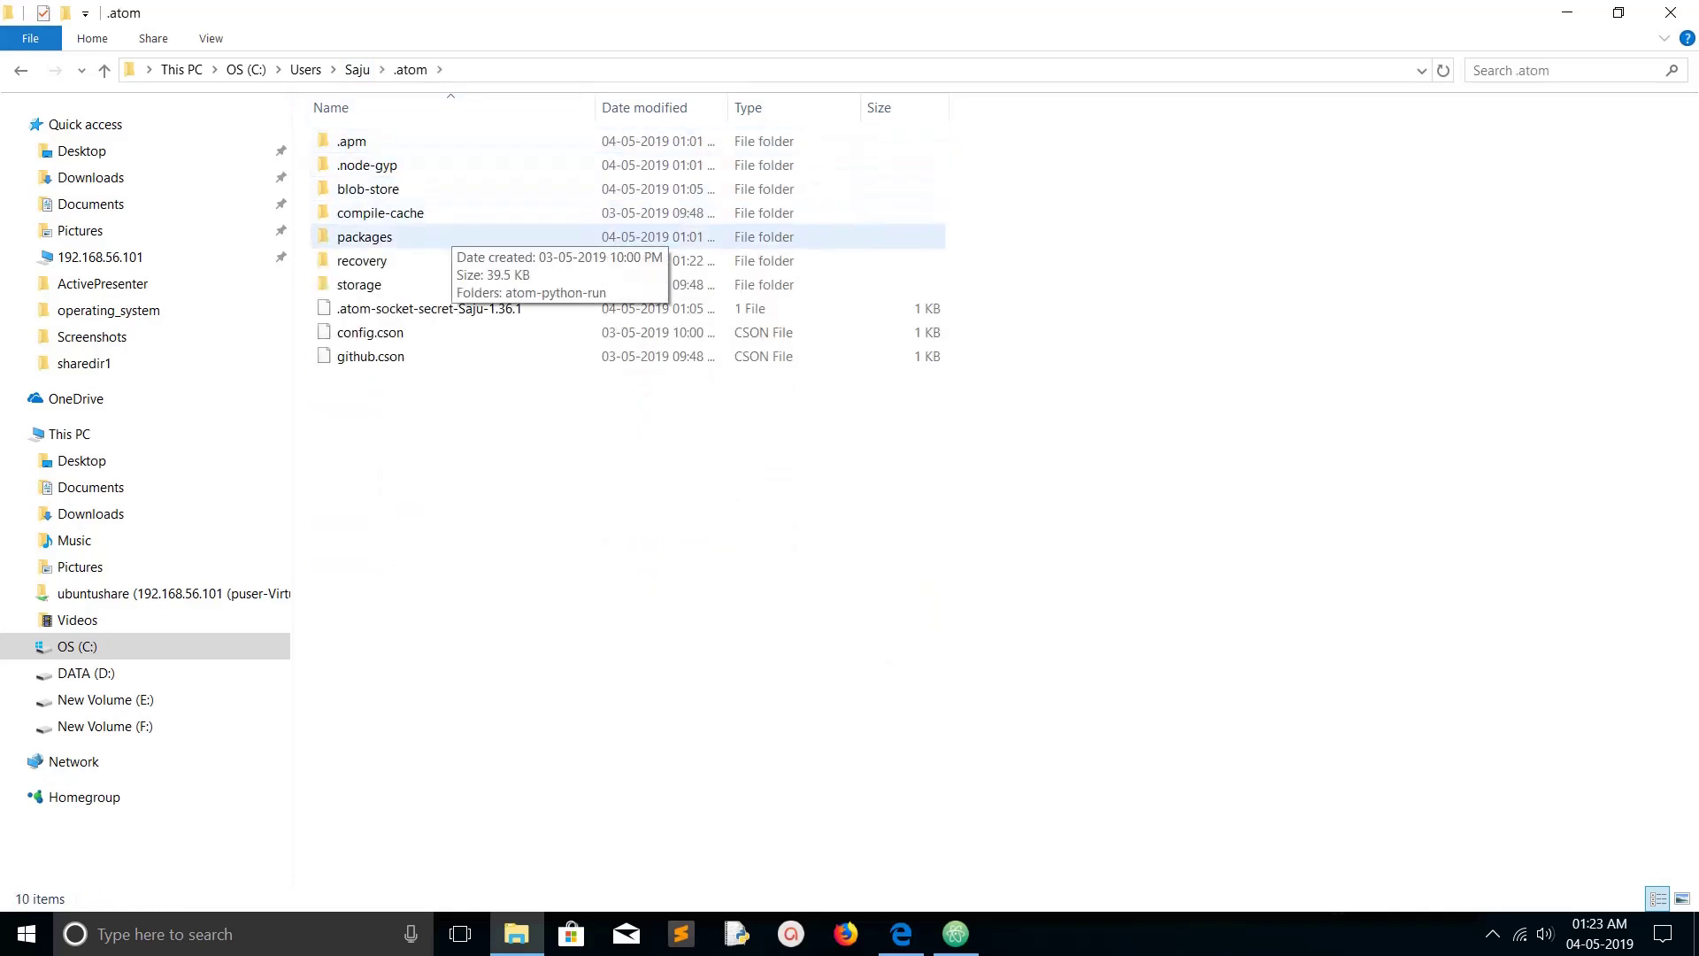
{"action": "double_click", "coordinate": [398, 237]}
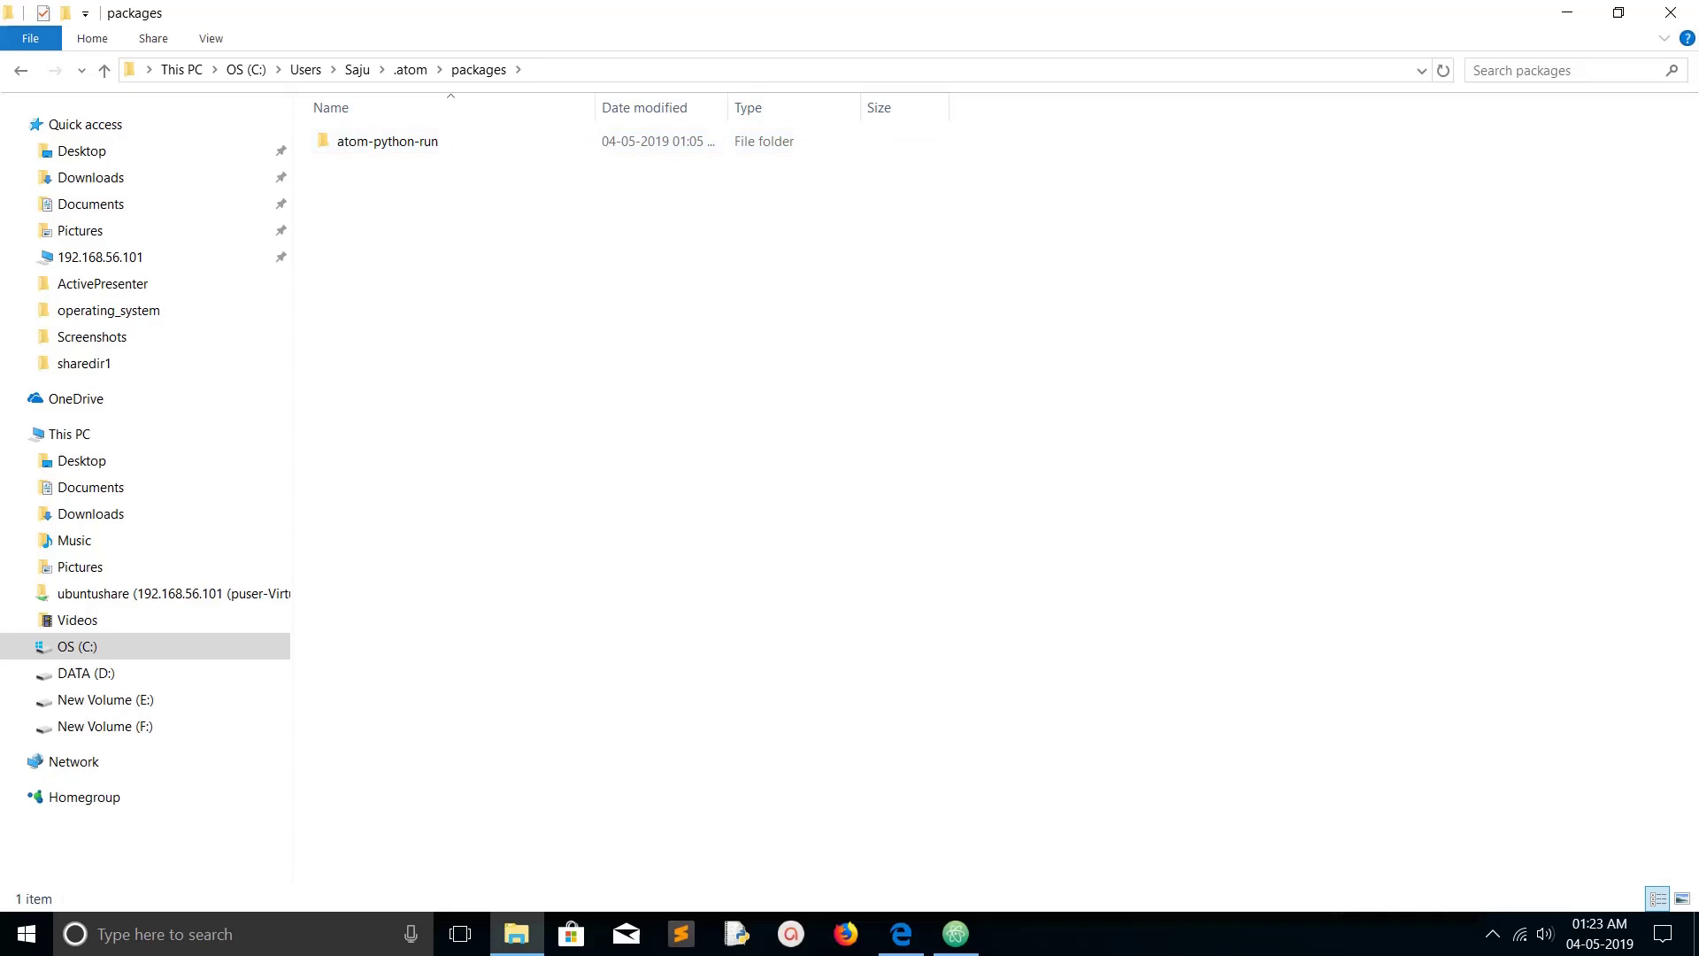
{"action": "key", "text": "alt+Tab"}
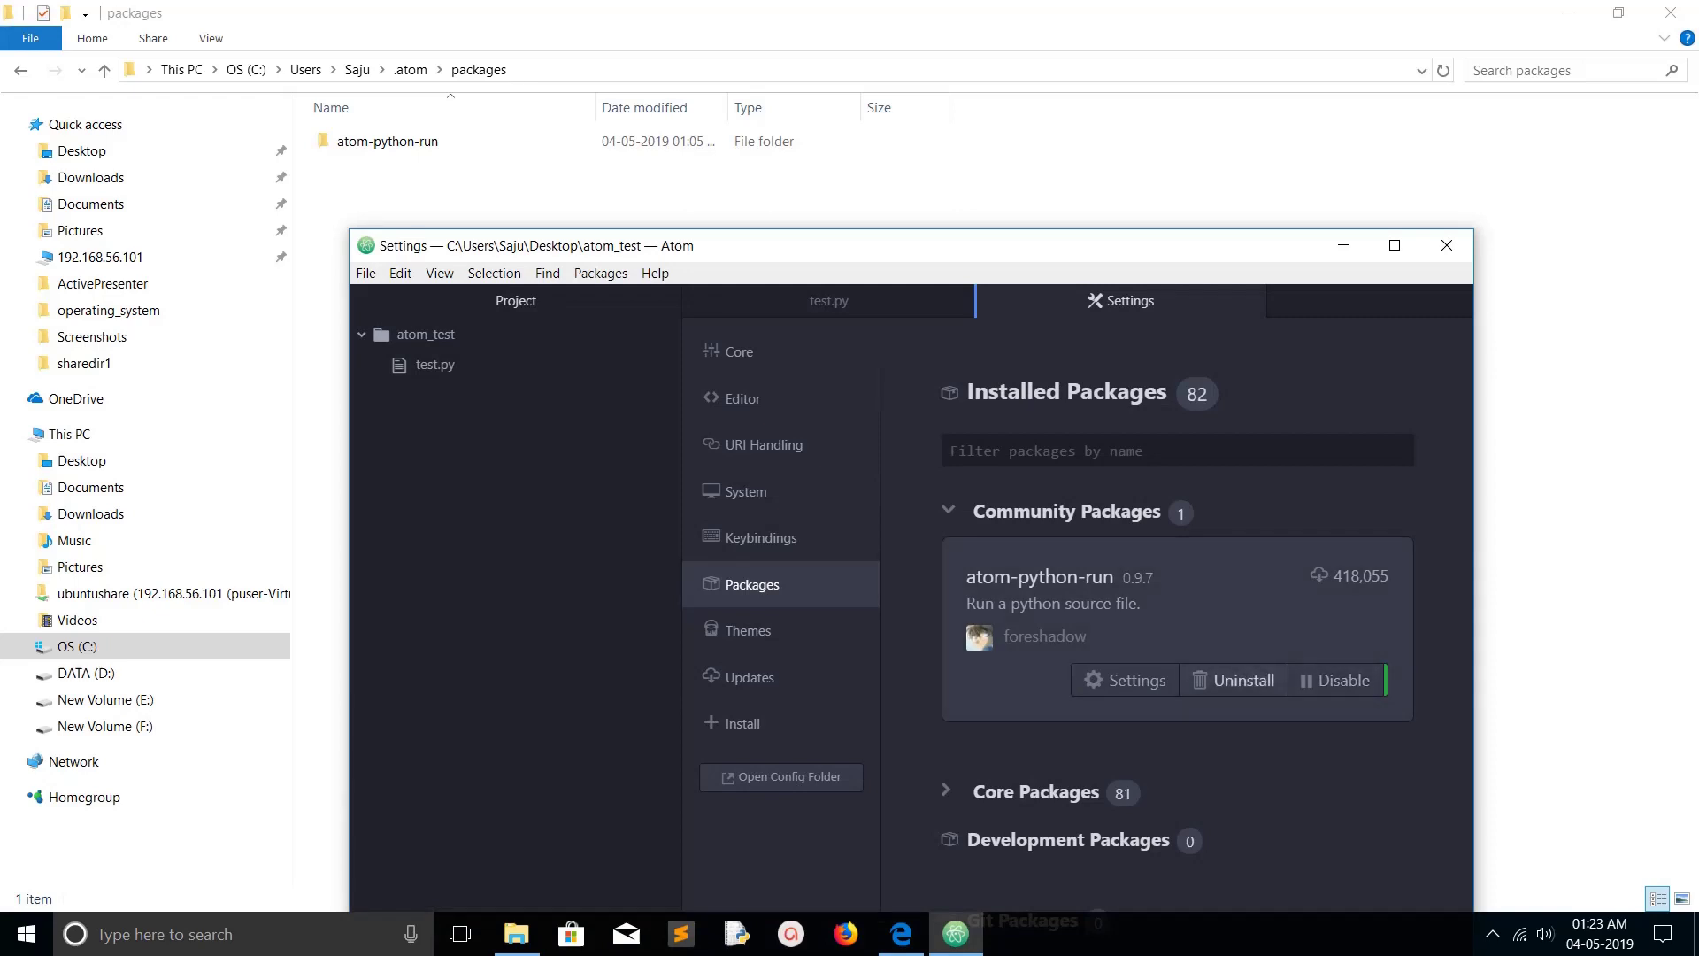
Step: Uninstall atom-python-run, then go to the Install packages page
{"action": "left_click", "coordinate": [1235, 680]}
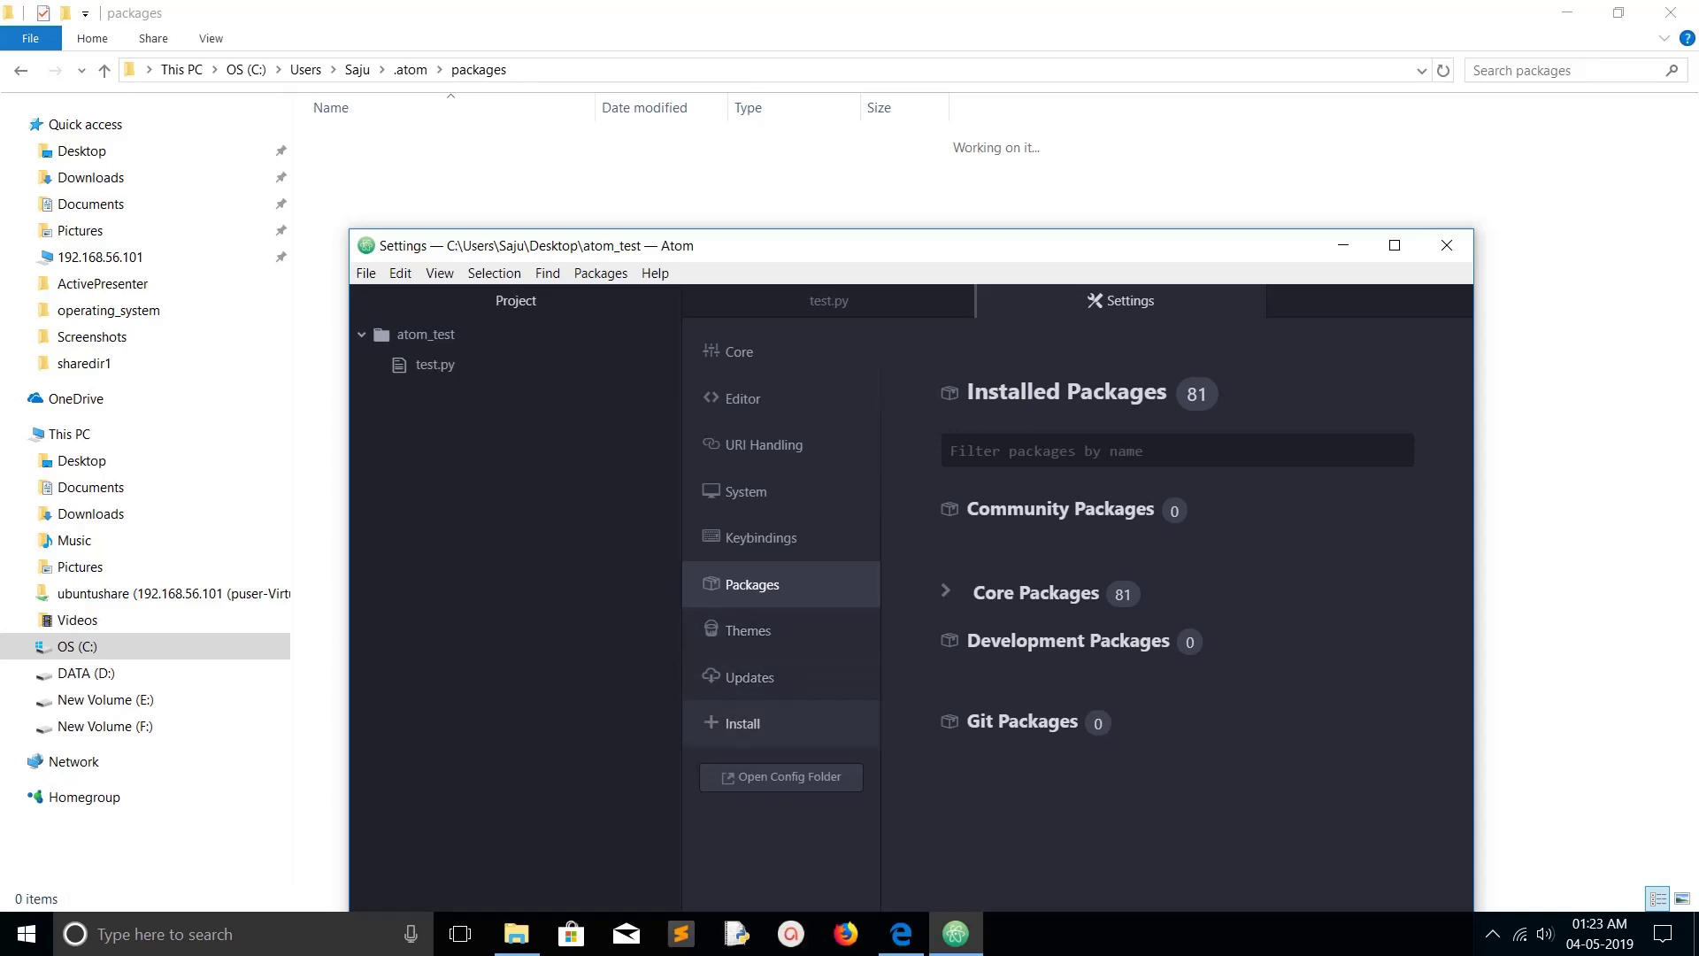
{"action": "left_click", "coordinate": [742, 723]}
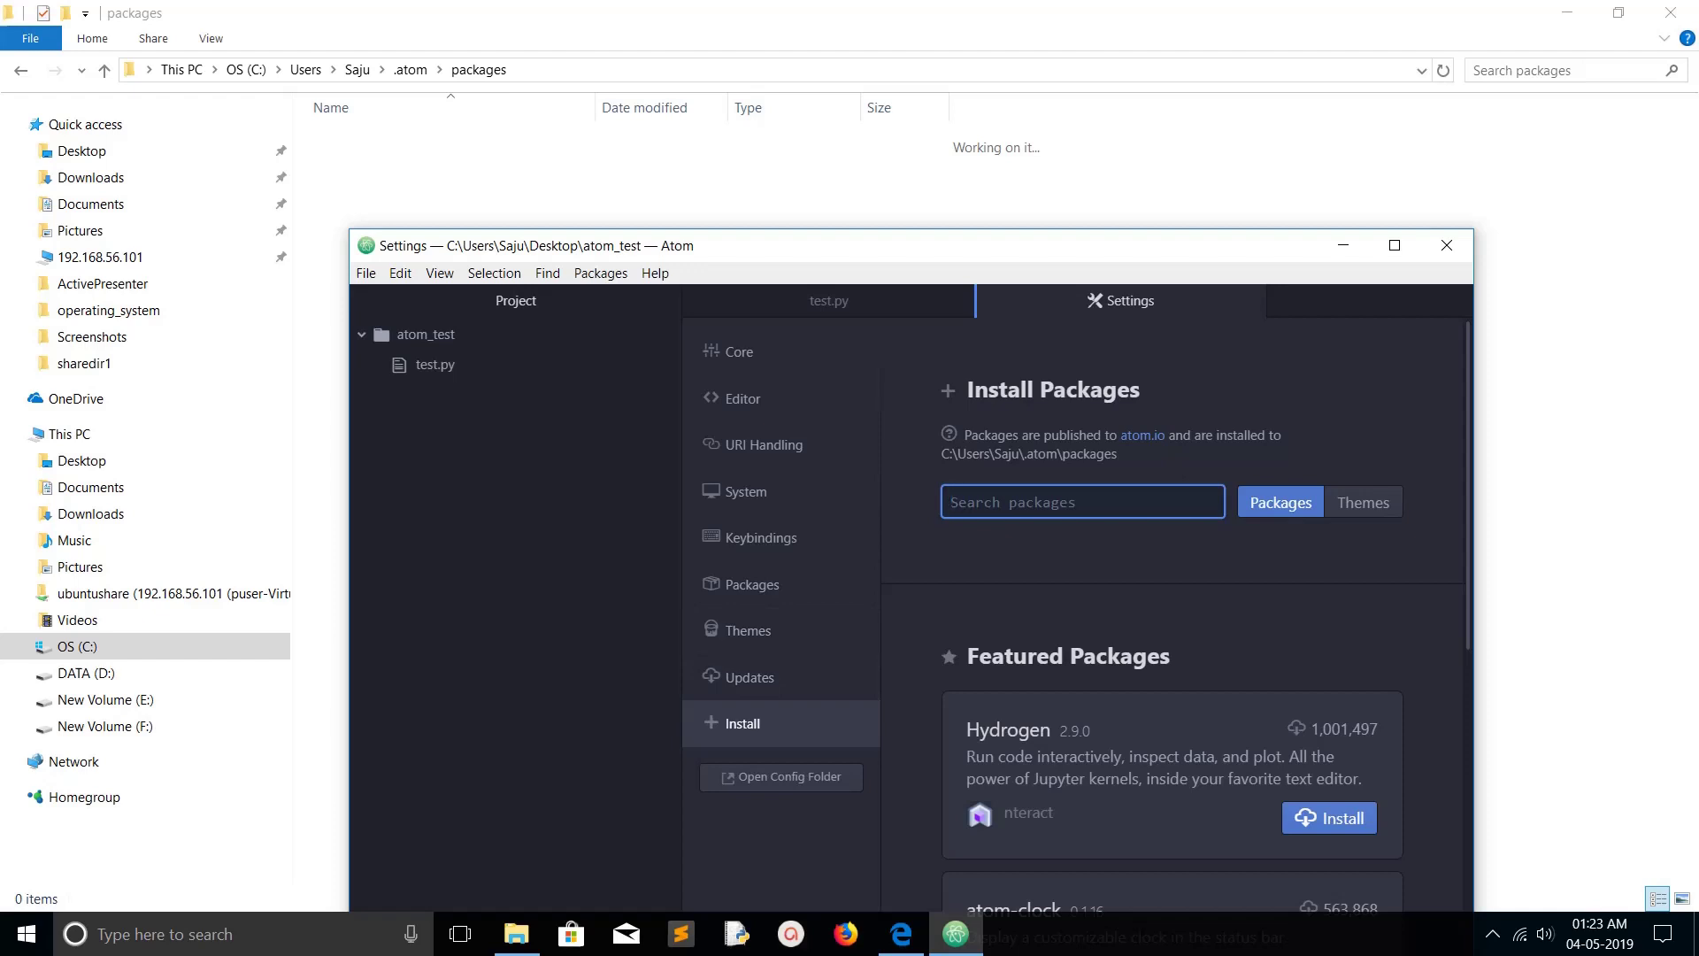
{"action": "type", "text": "python"}
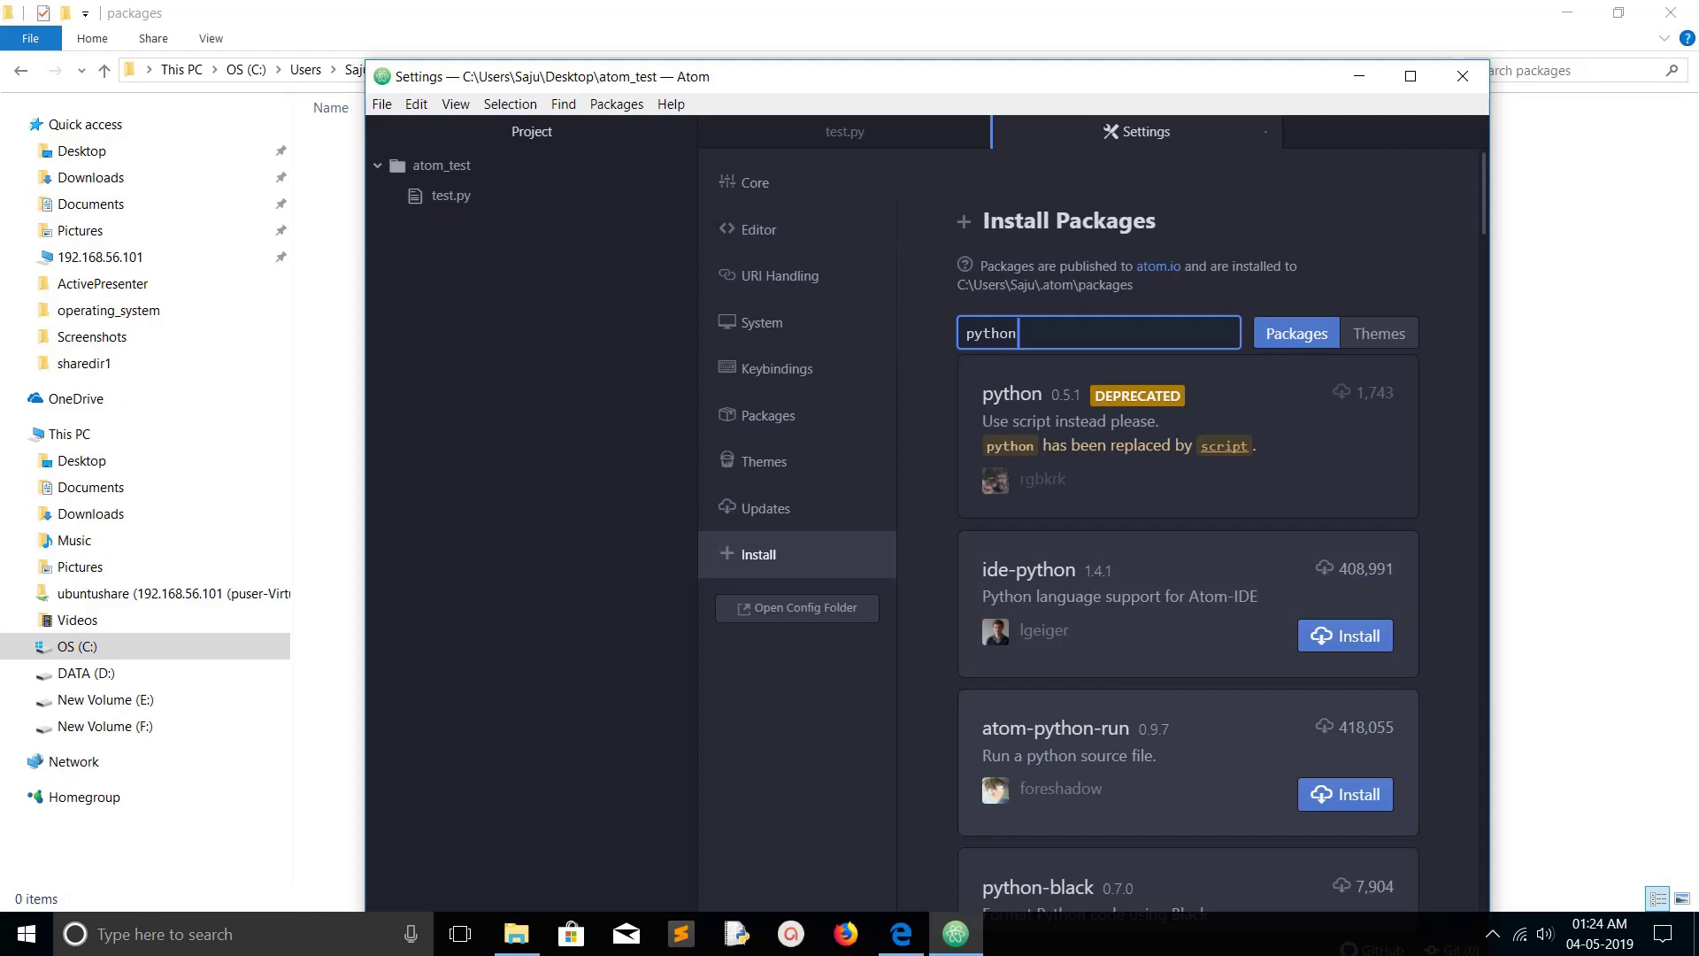
Step: Install atom-python-run, move Atom aside, and open its folder in .atom\packages
{"action": "left_click", "coordinate": [1345, 794]}
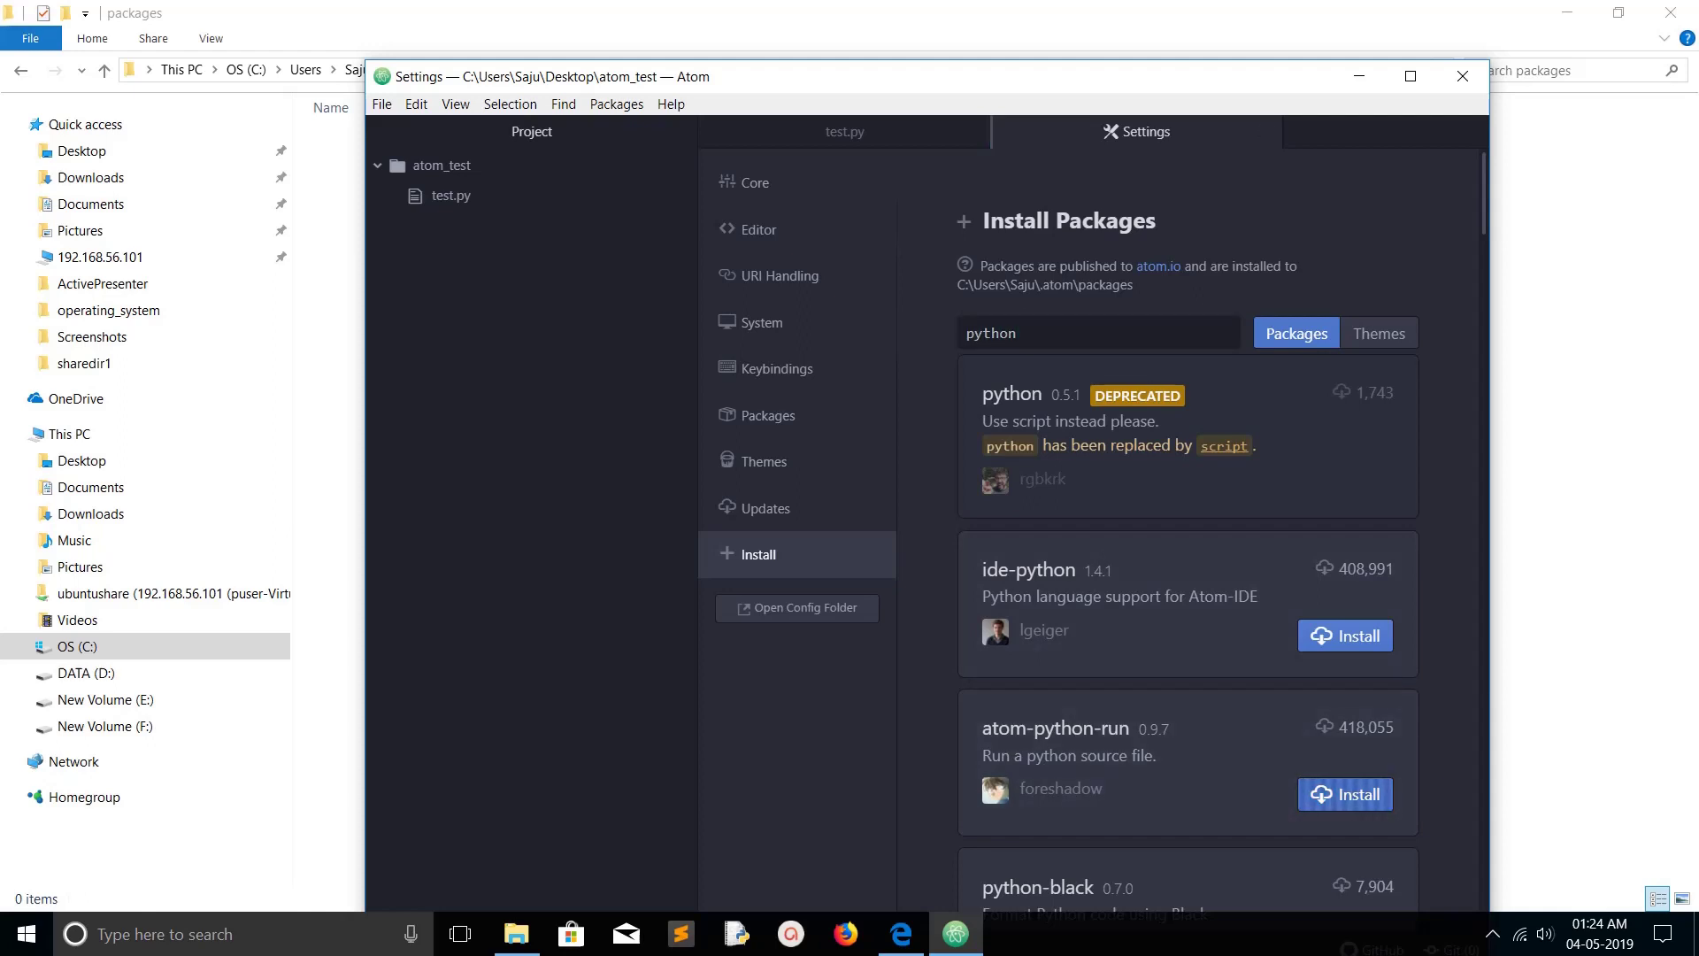
{"action": "left_click_drag", "start_coordinate": [930, 76], "coordinate": [889, 207]}
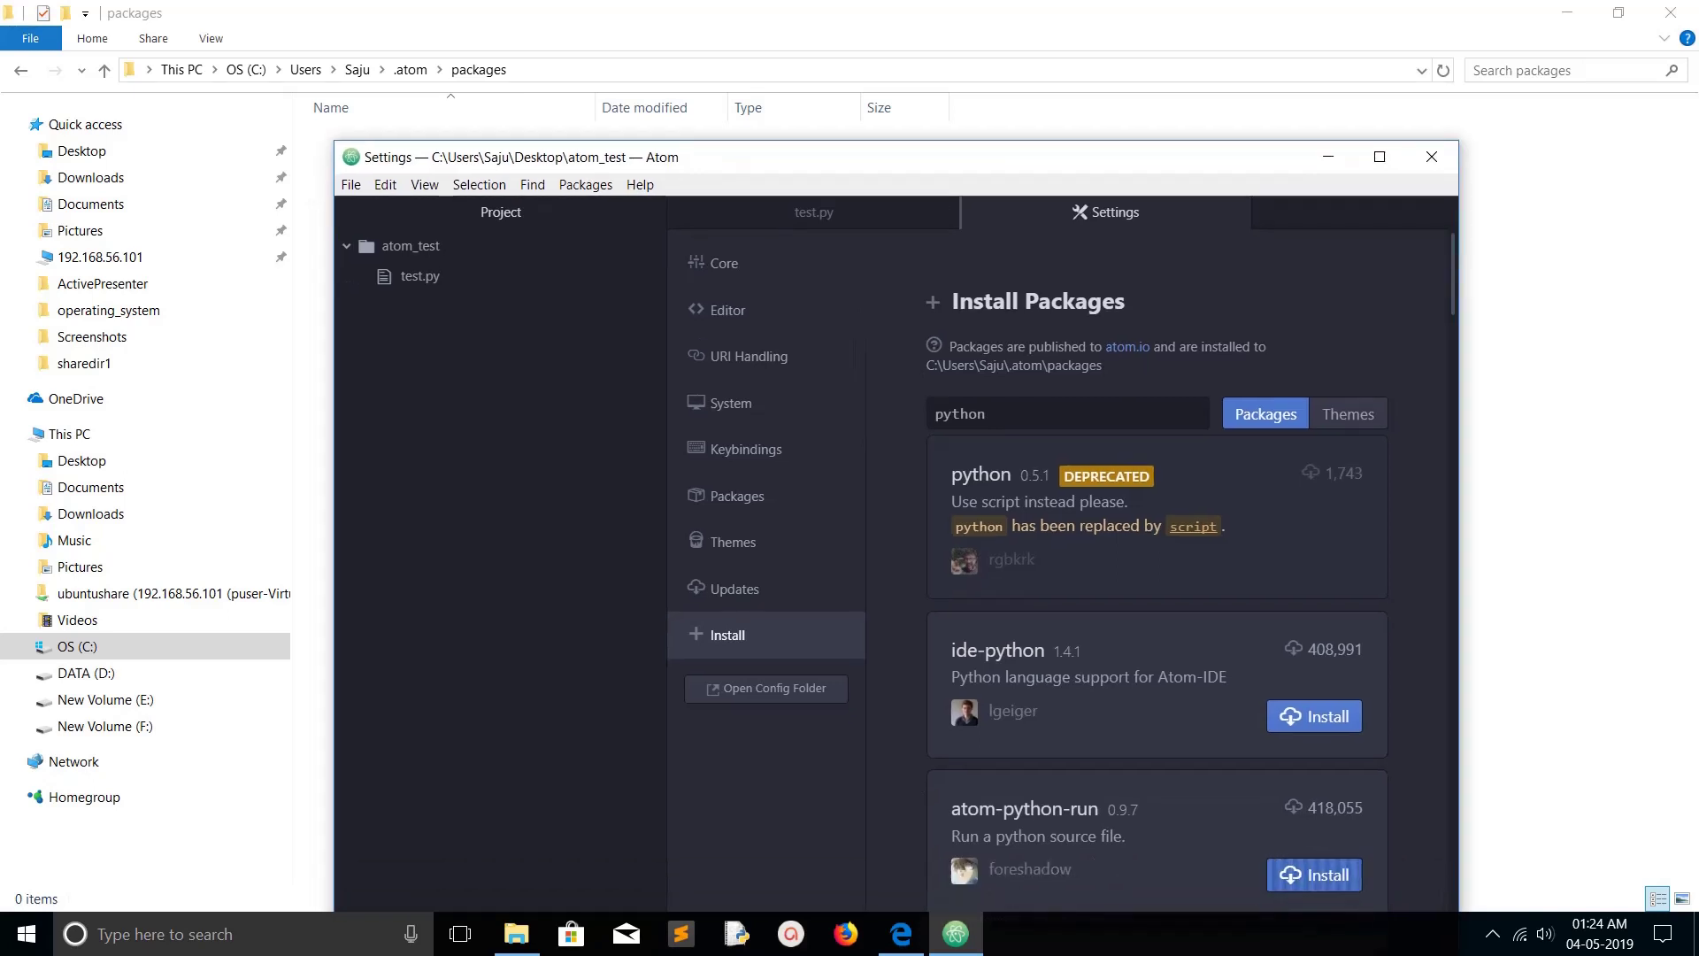
{"action": "mouse_move", "coordinate": [862, 209]}
{"action": "left_mouse_down"}
{"action": "mouse_move", "coordinate": [976, 217]}
{"action": "mouse_move", "coordinate": [1034, 60]}
{"action": "left_mouse_up"}
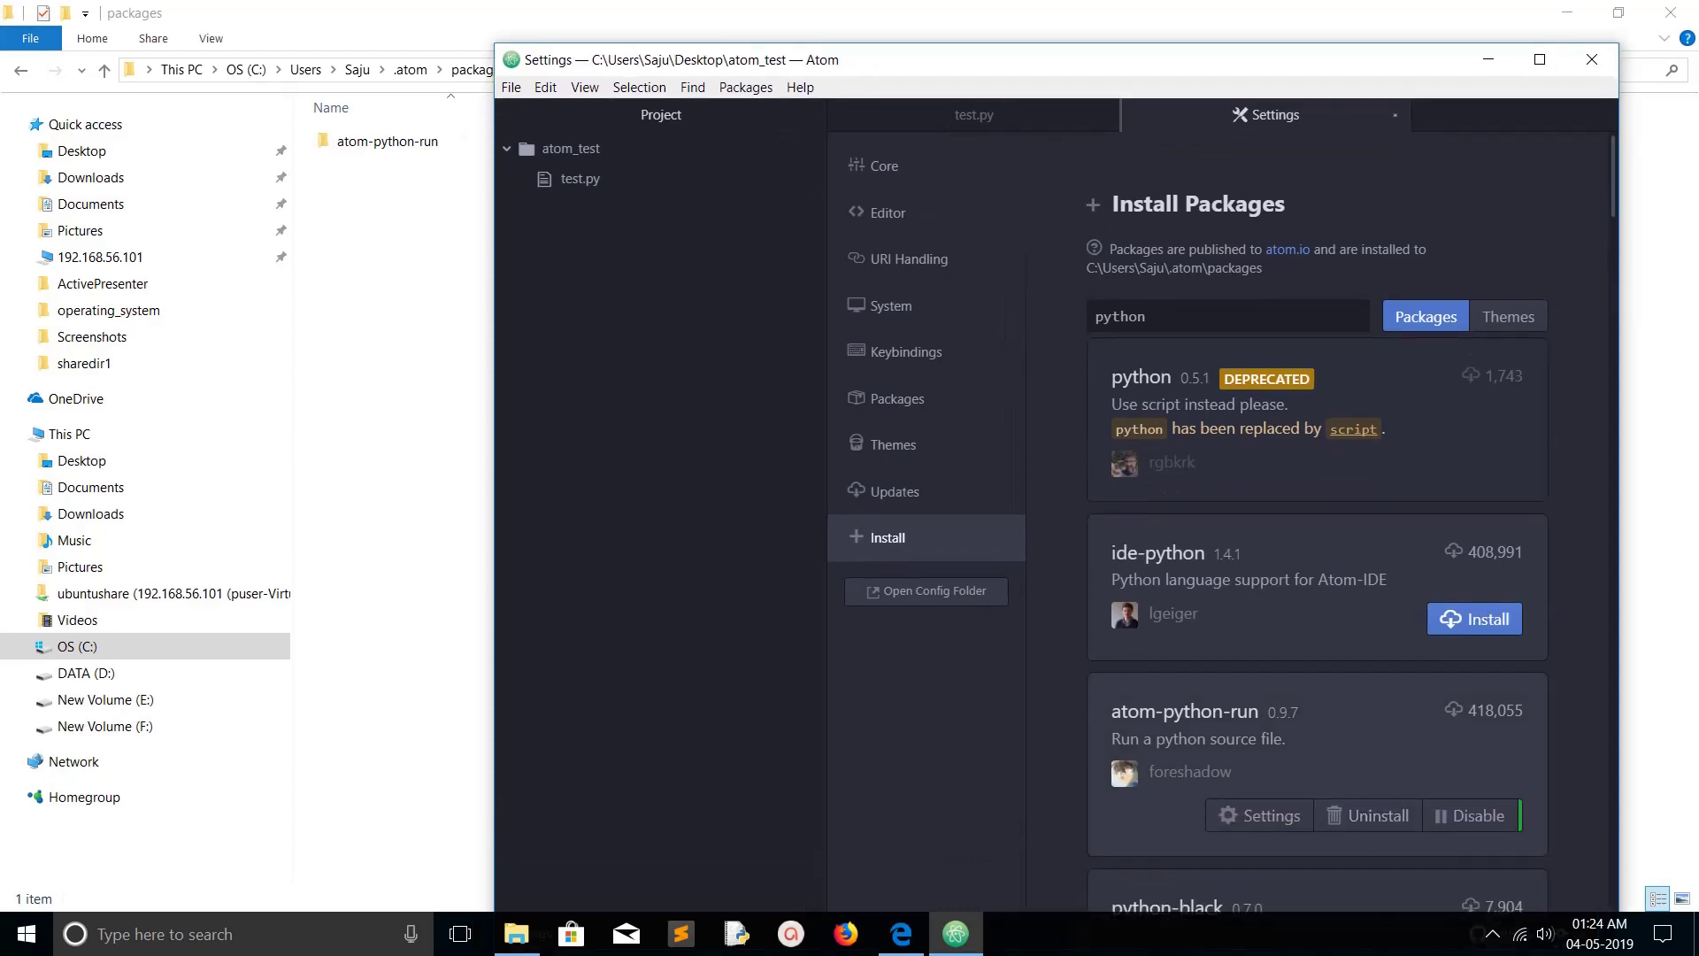
{"action": "left_click_drag", "start_coordinate": [1034, 61], "coordinate": [931, 325]}
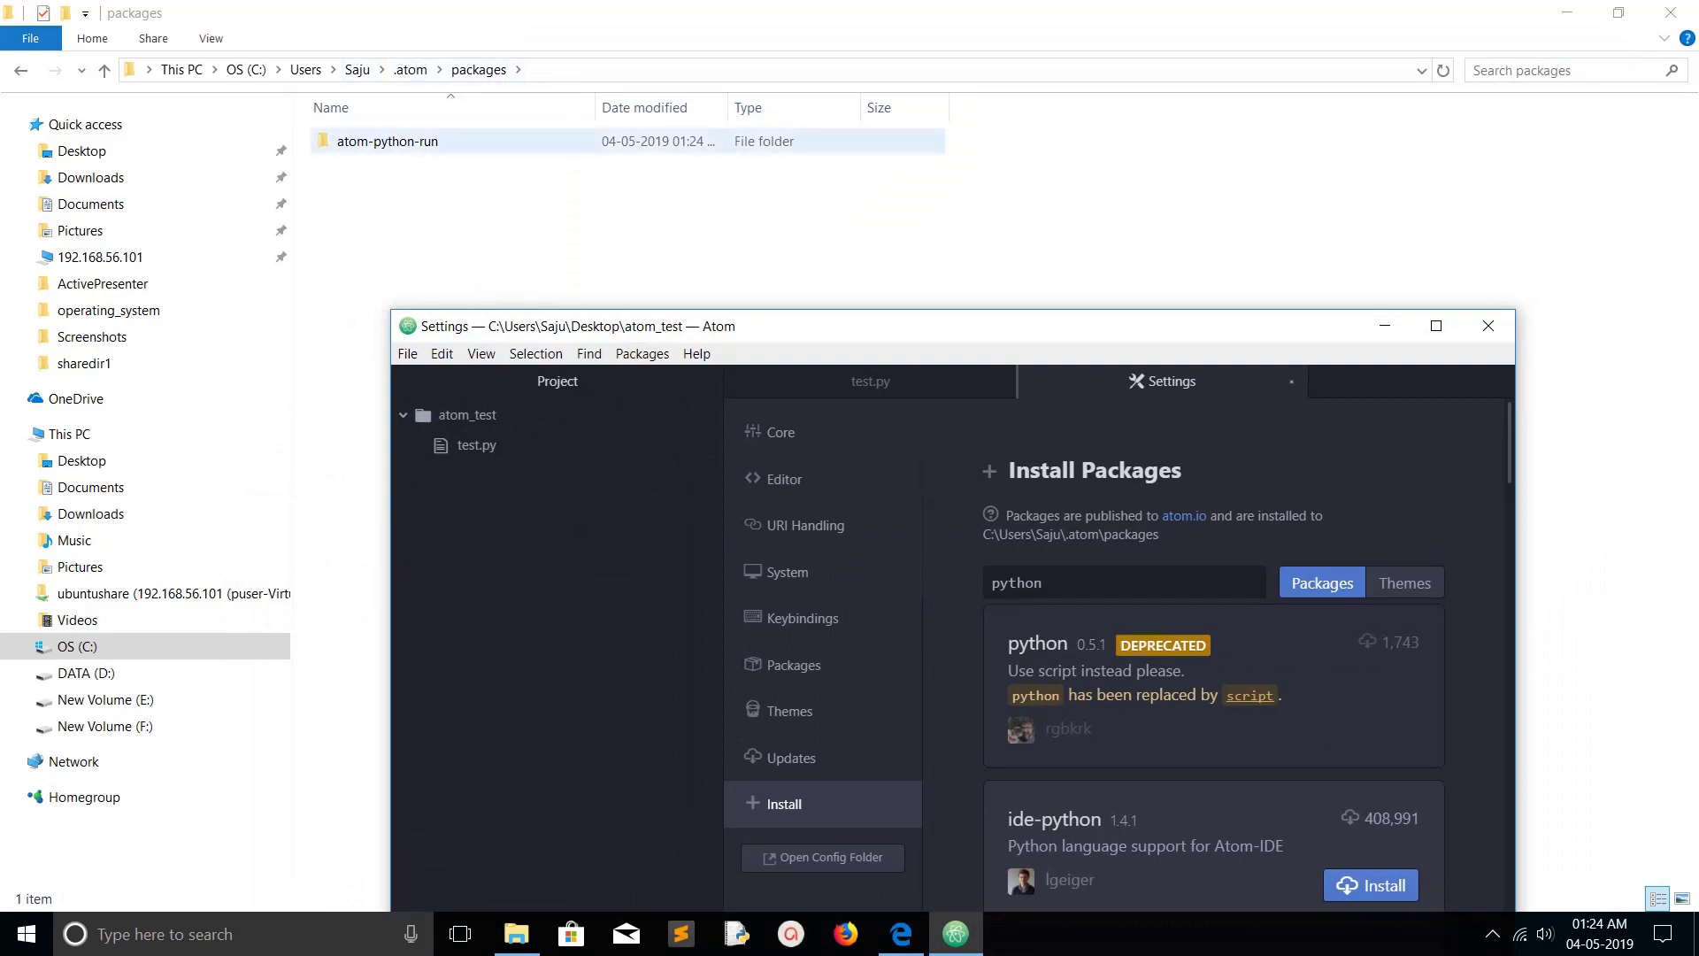
{"action": "left_click", "coordinate": [387, 142]}
{"action": "double_click", "coordinate": [387, 141]}
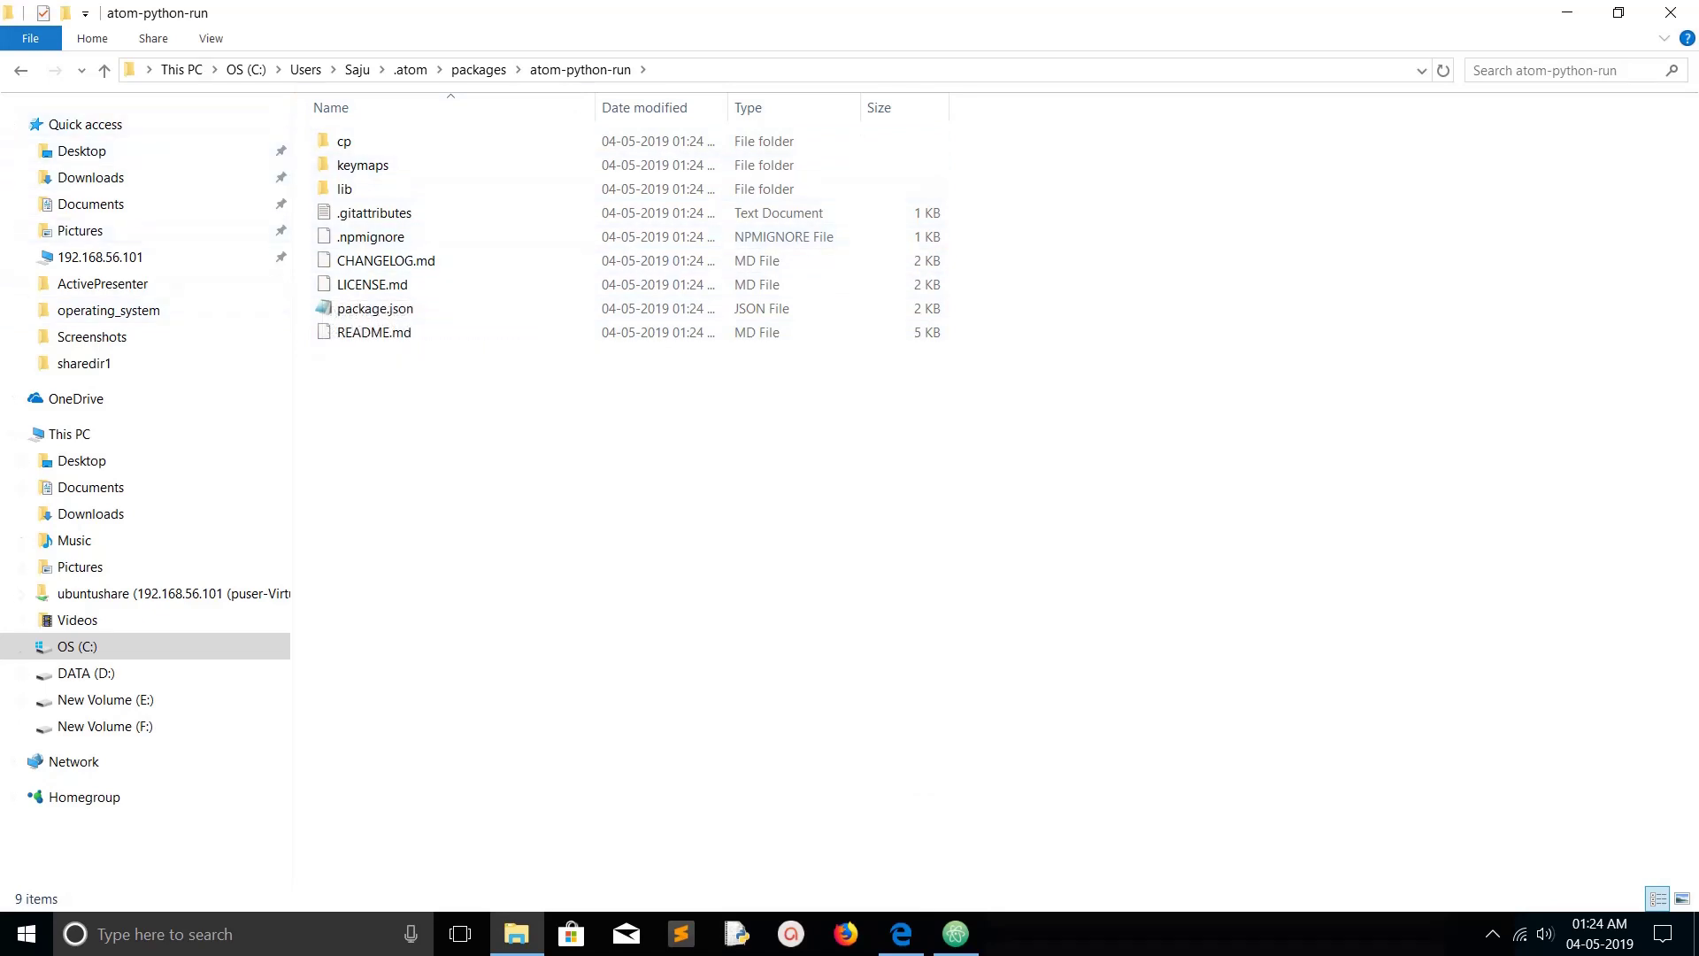
Step: Return to Atom and show Installed Packages, with atom-python-run listed under Community
{"action": "key", "text": "alt+Tab"}
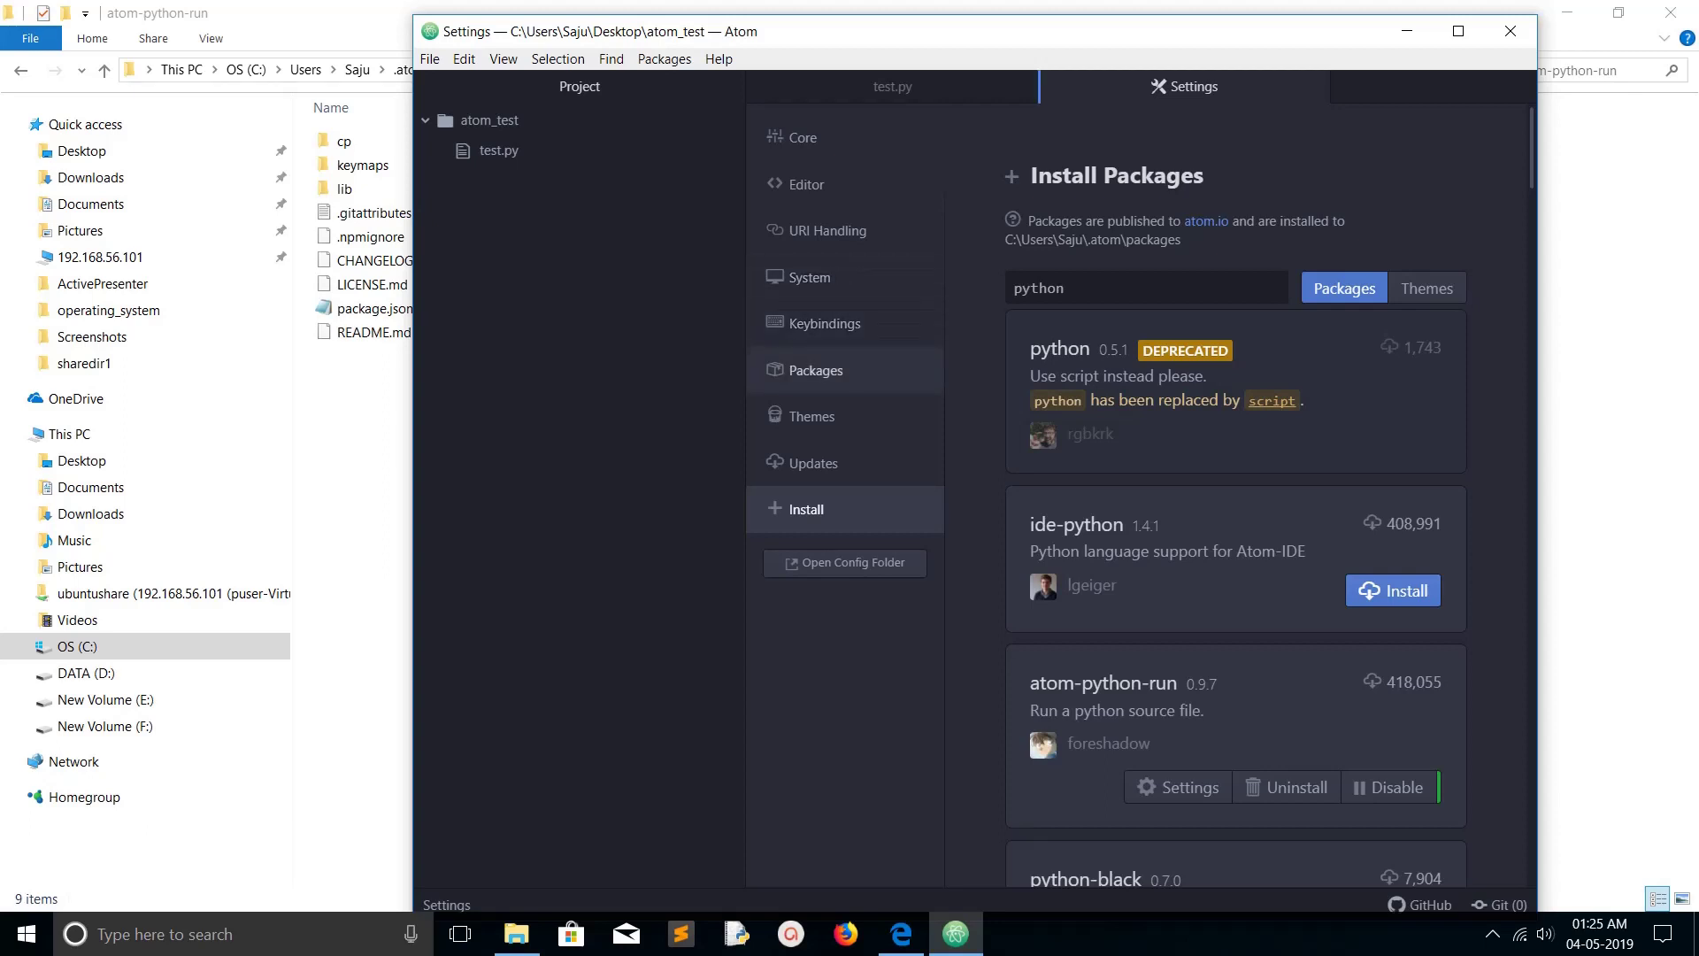
{"action": "left_click", "coordinate": [815, 370]}
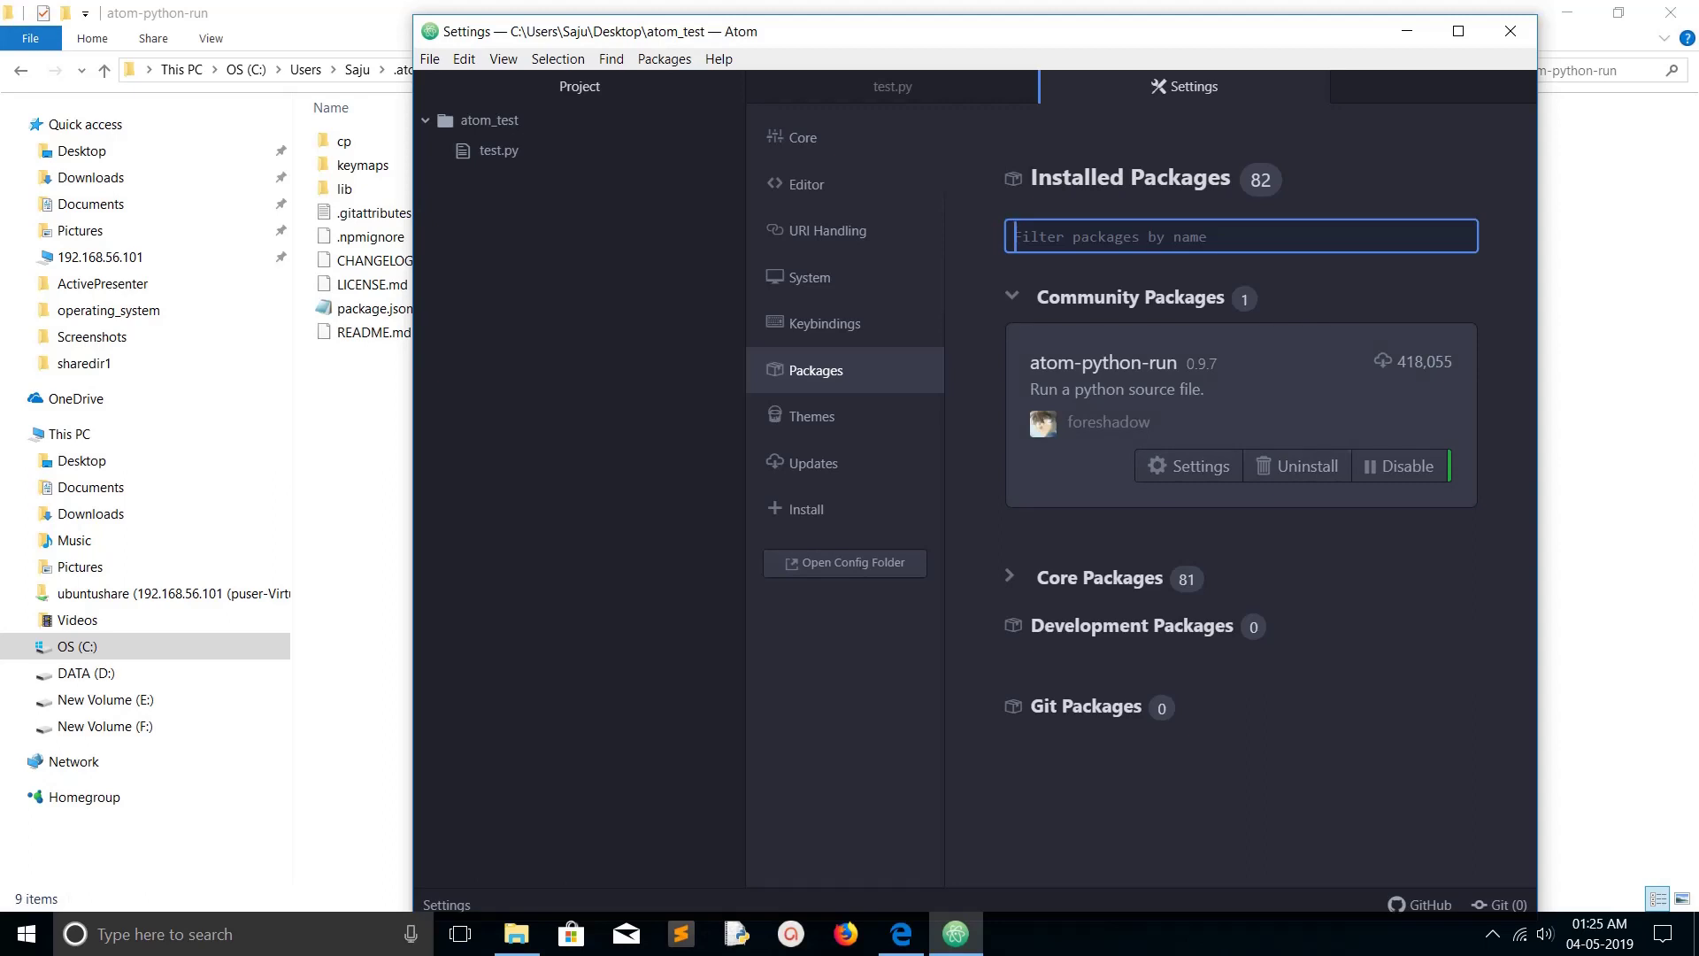
Step: Open the atom-python-run package settings page and shift the window further left
{"action": "left_click", "coordinate": [1190, 466]}
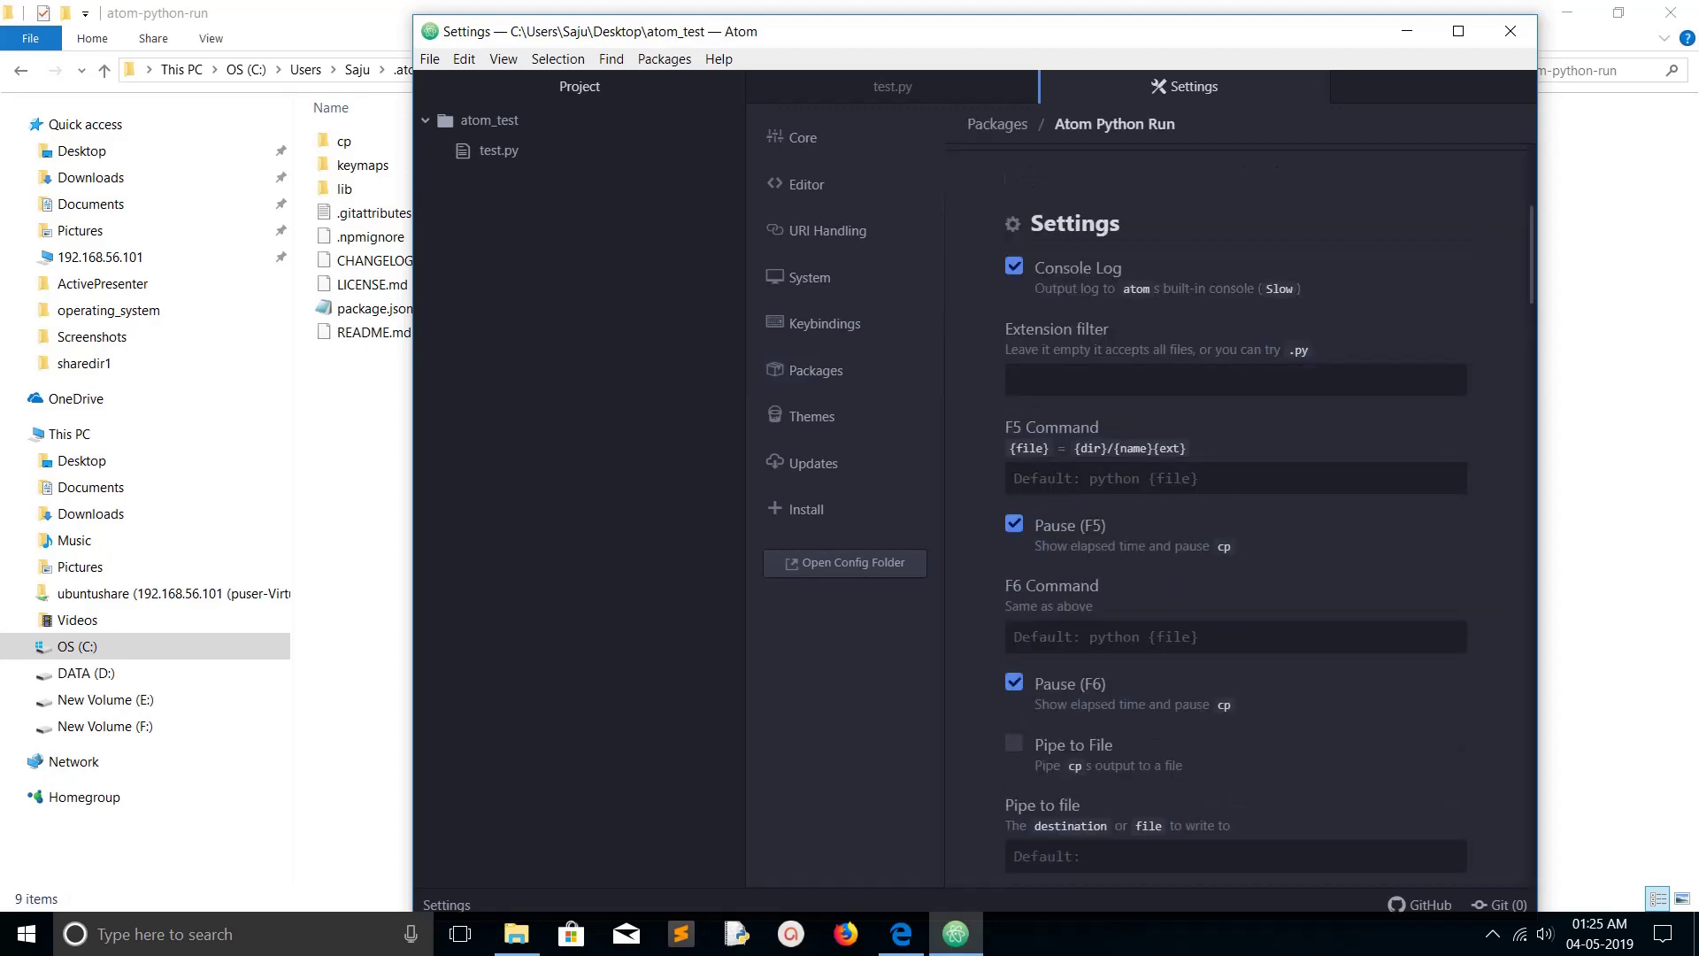
{"action": "left_click_drag", "start_coordinate": [929, 31], "coordinate": [795, 16]}
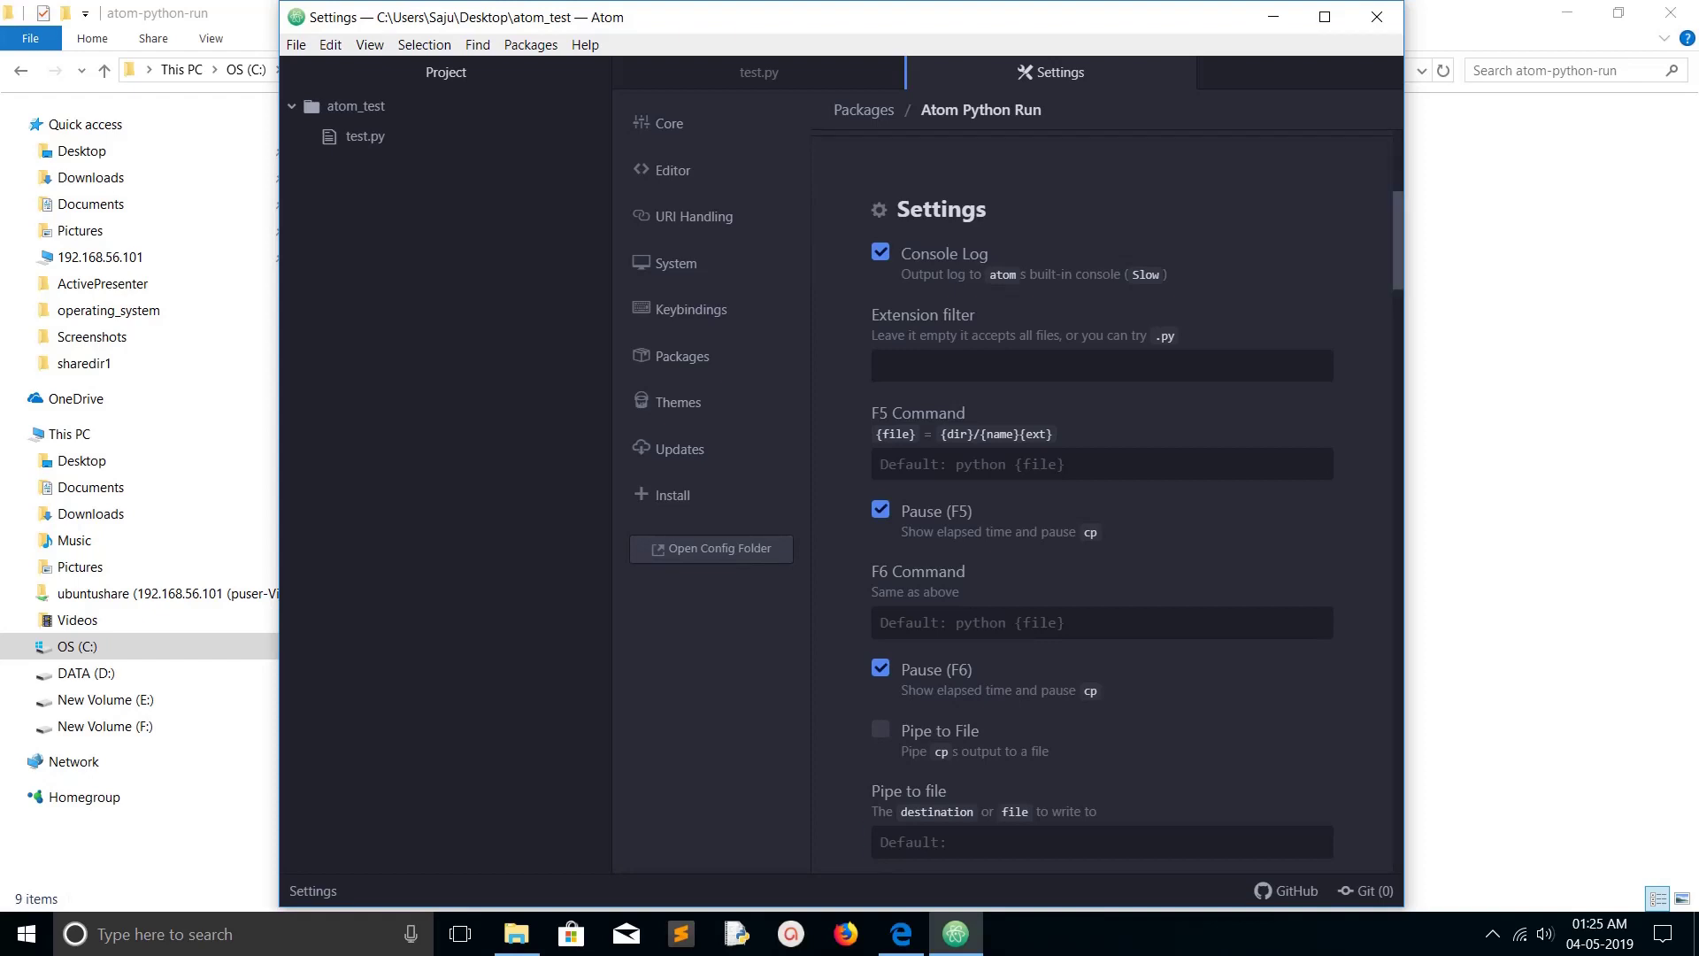
{"action": "scroll", "coordinate": [1102, 532], "scroll_direction": "down", "scroll_amount": 2}
{"action": "scroll", "coordinate": [1101, 532], "scroll_direction": "down", "scroll_amount": 3}
{"action": "scroll", "coordinate": [1102, 531], "scroll_direction": "down", "scroll_amount": 1}
{"action": "scroll", "coordinate": [1102, 531], "scroll_direction": "down", "scroll_amount": 5}
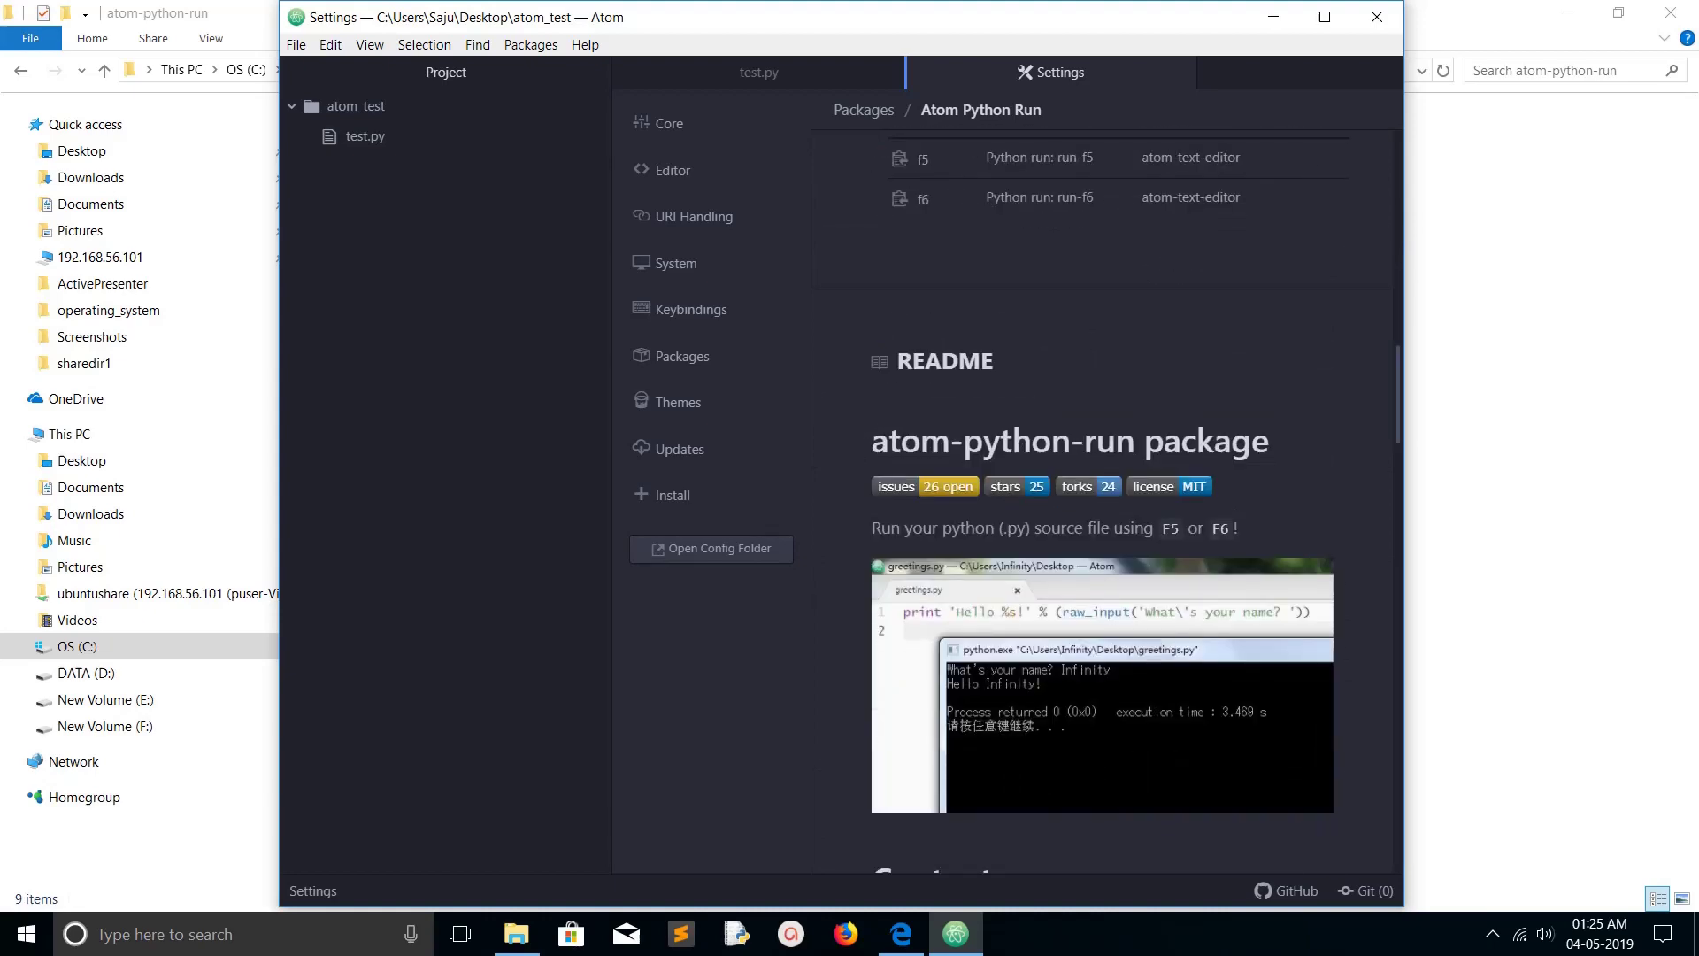
{"action": "scroll", "coordinate": [1102, 531], "scroll_direction": "down", "scroll_amount": 5}
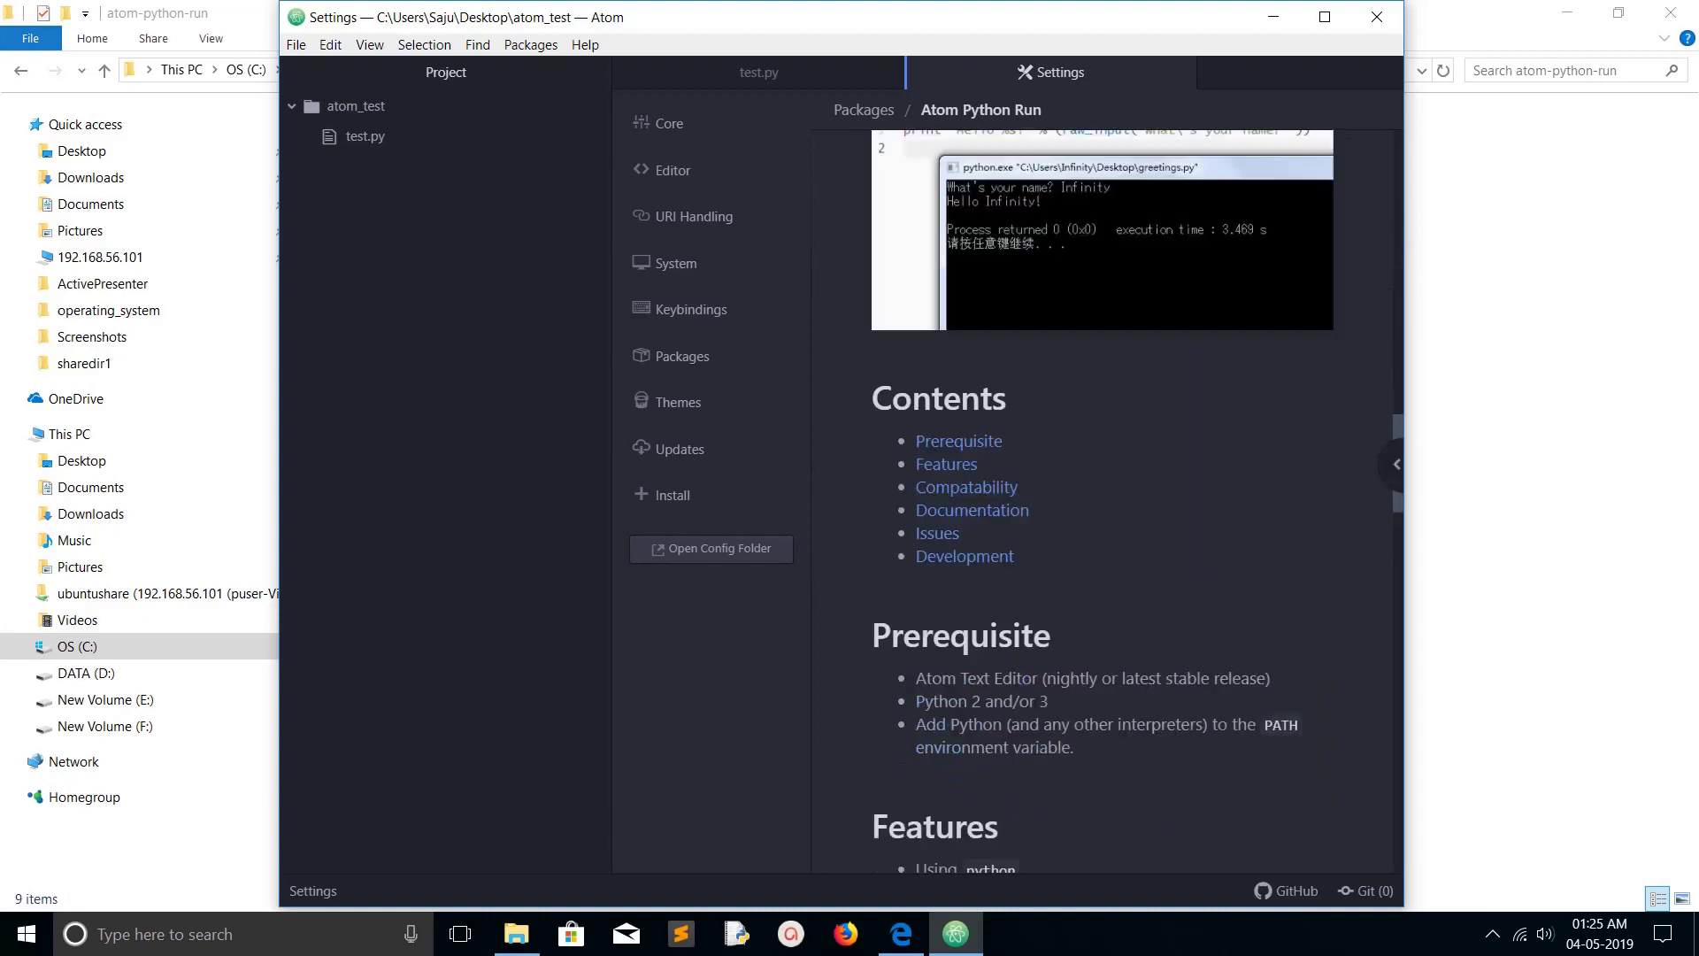
{"action": "scroll", "coordinate": [1101, 532], "scroll_direction": "down", "scroll_amount": 2}
{"action": "scroll", "coordinate": [1102, 532], "scroll_direction": "down", "scroll_amount": 2}
{"action": "scroll", "coordinate": [1102, 531], "scroll_direction": "down", "scroll_amount": 5}
{"action": "scroll", "coordinate": [1103, 531], "scroll_direction": "down", "scroll_amount": 5}
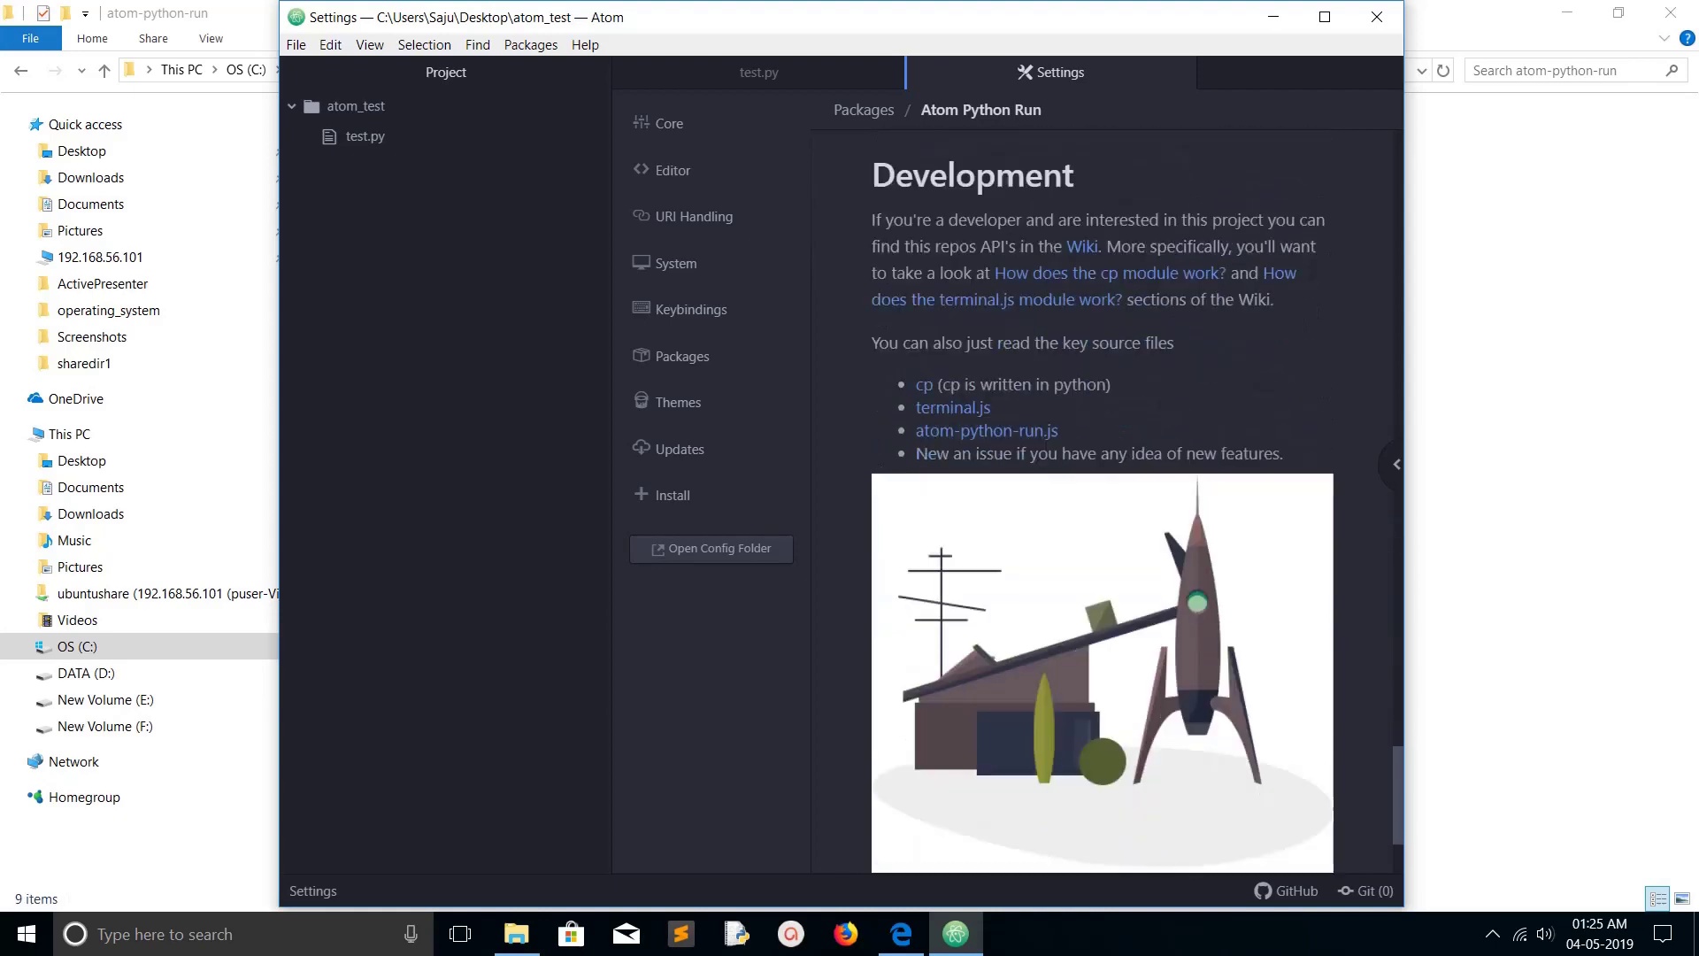
{"action": "scroll", "coordinate": [1102, 531], "scroll_direction": "down", "scroll_amount": 2}
{"action": "scroll", "coordinate": [1101, 532], "scroll_direction": "up", "scroll_amount": 10}
{"action": "scroll", "coordinate": [1102, 531], "scroll_direction": "up", "scroll_amount": 10}
{"action": "scroll", "coordinate": [1102, 530], "scroll_direction": "up", "scroll_amount": 2}
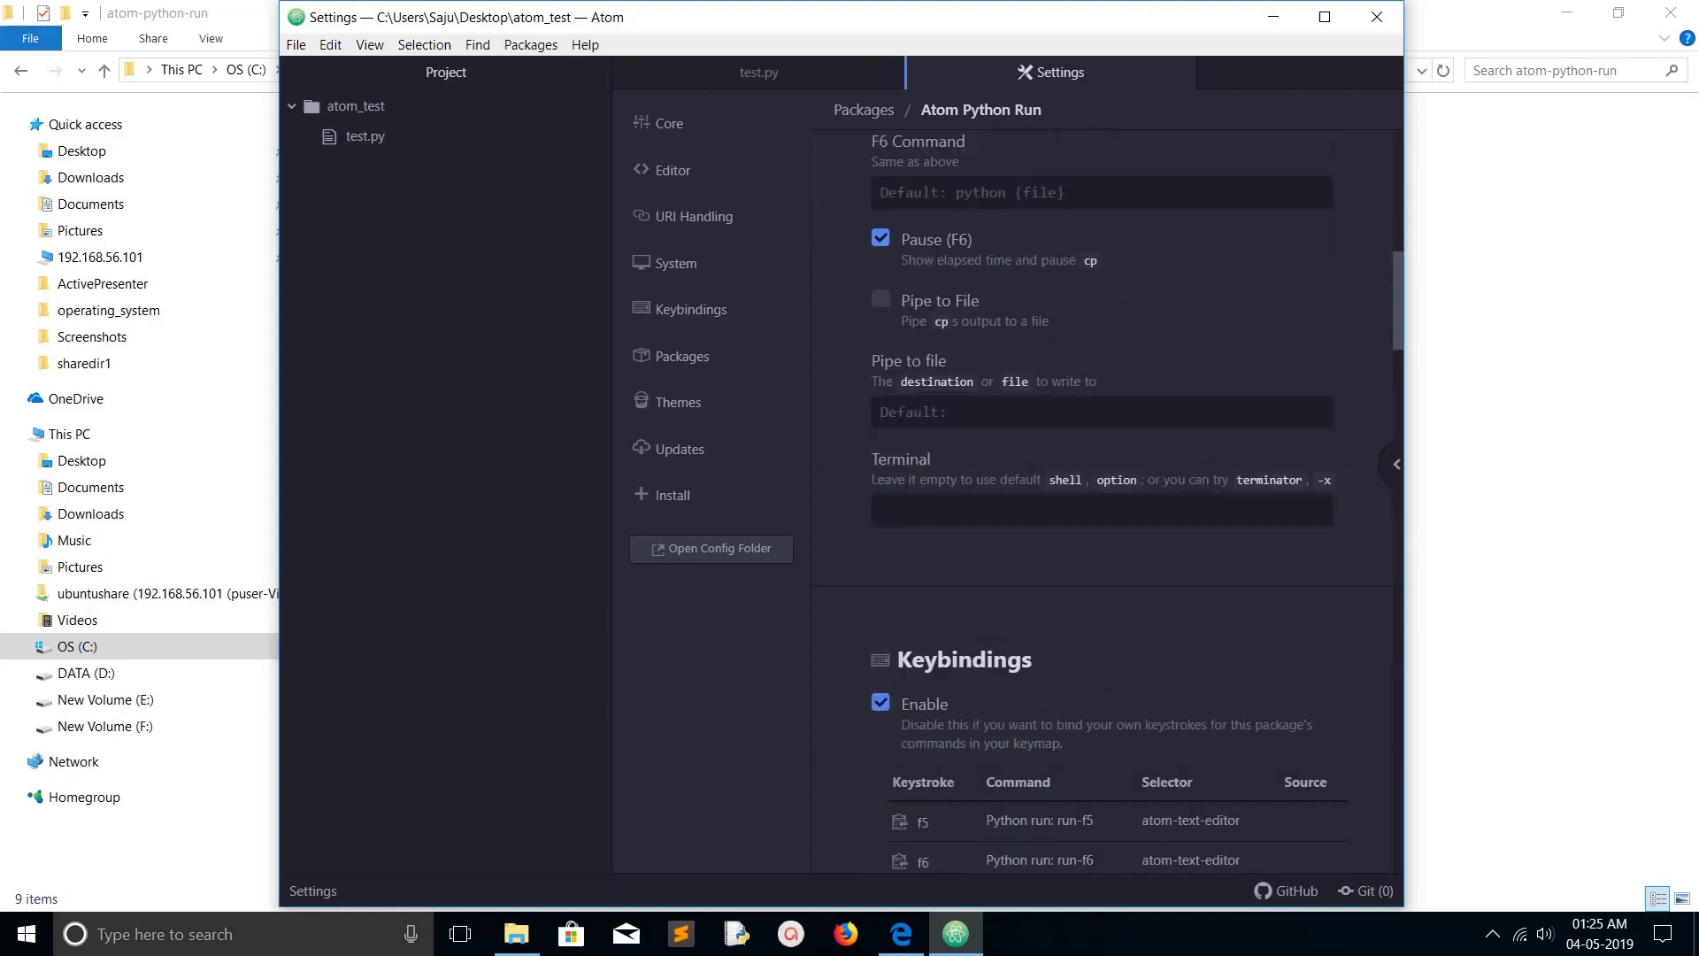
{"action": "scroll", "coordinate": [1101, 531], "scroll_direction": "up", "scroll_amount": 1}
{"action": "scroll", "coordinate": [1101, 531], "scroll_direction": "up", "scroll_amount": 4}
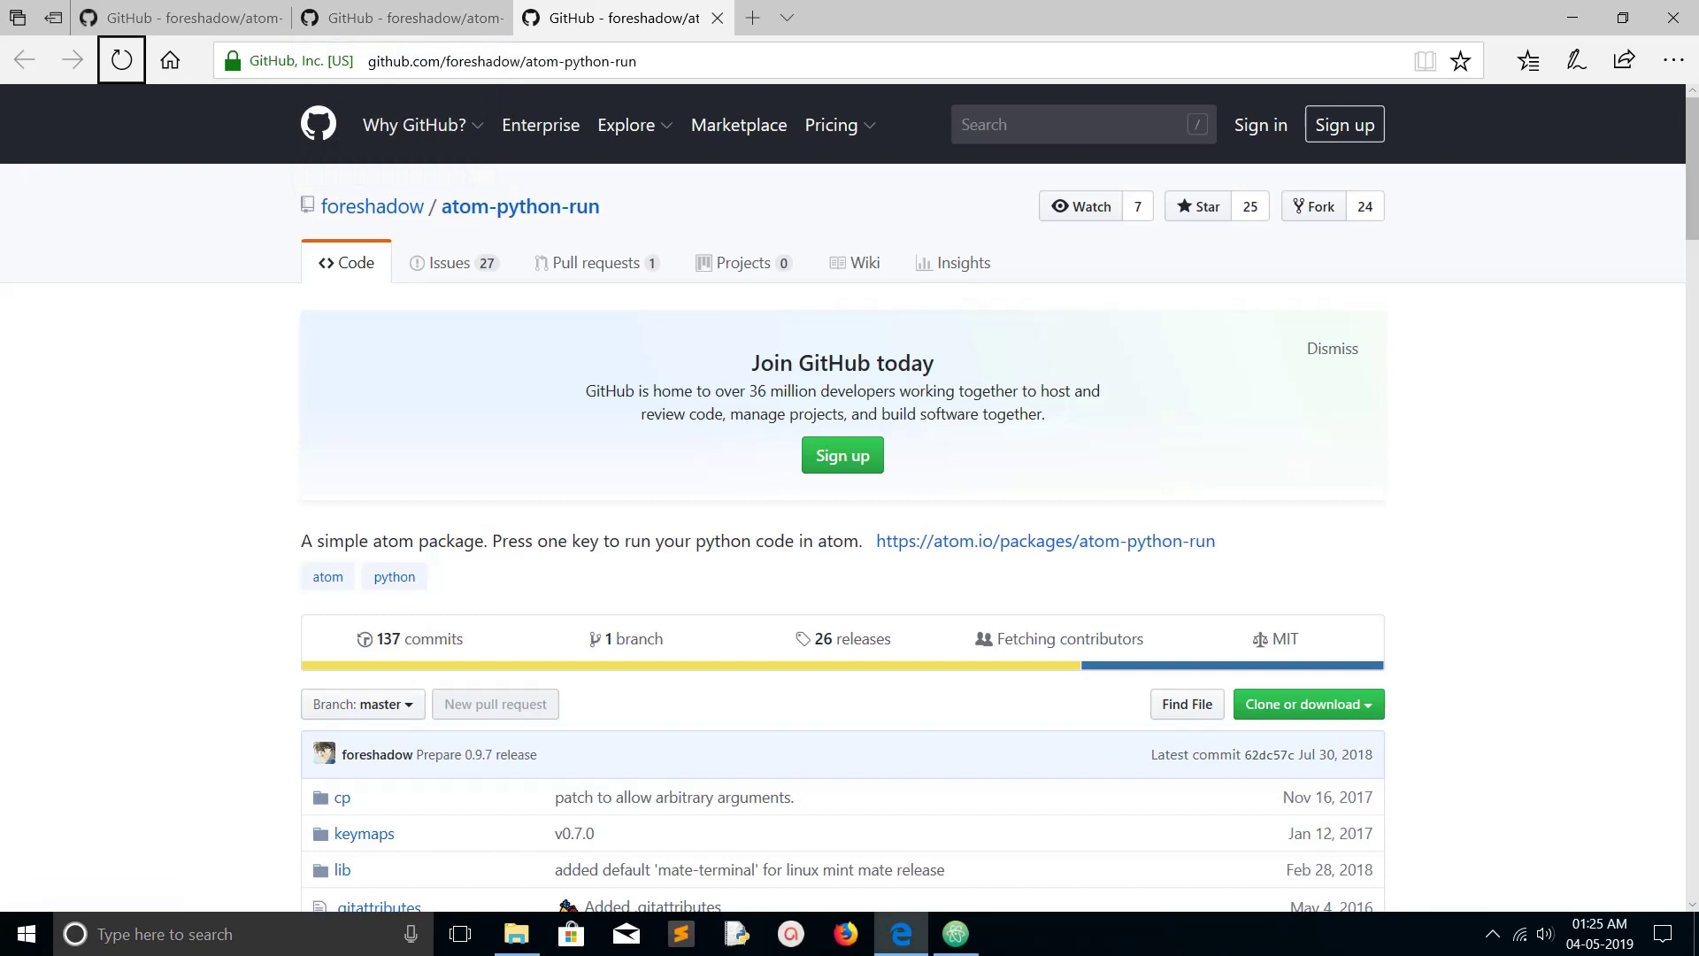
Step: Highlight the atom-python-run GitHub repository address in Edge while reading its README
{"action": "key", "text": "ctrl+l"}
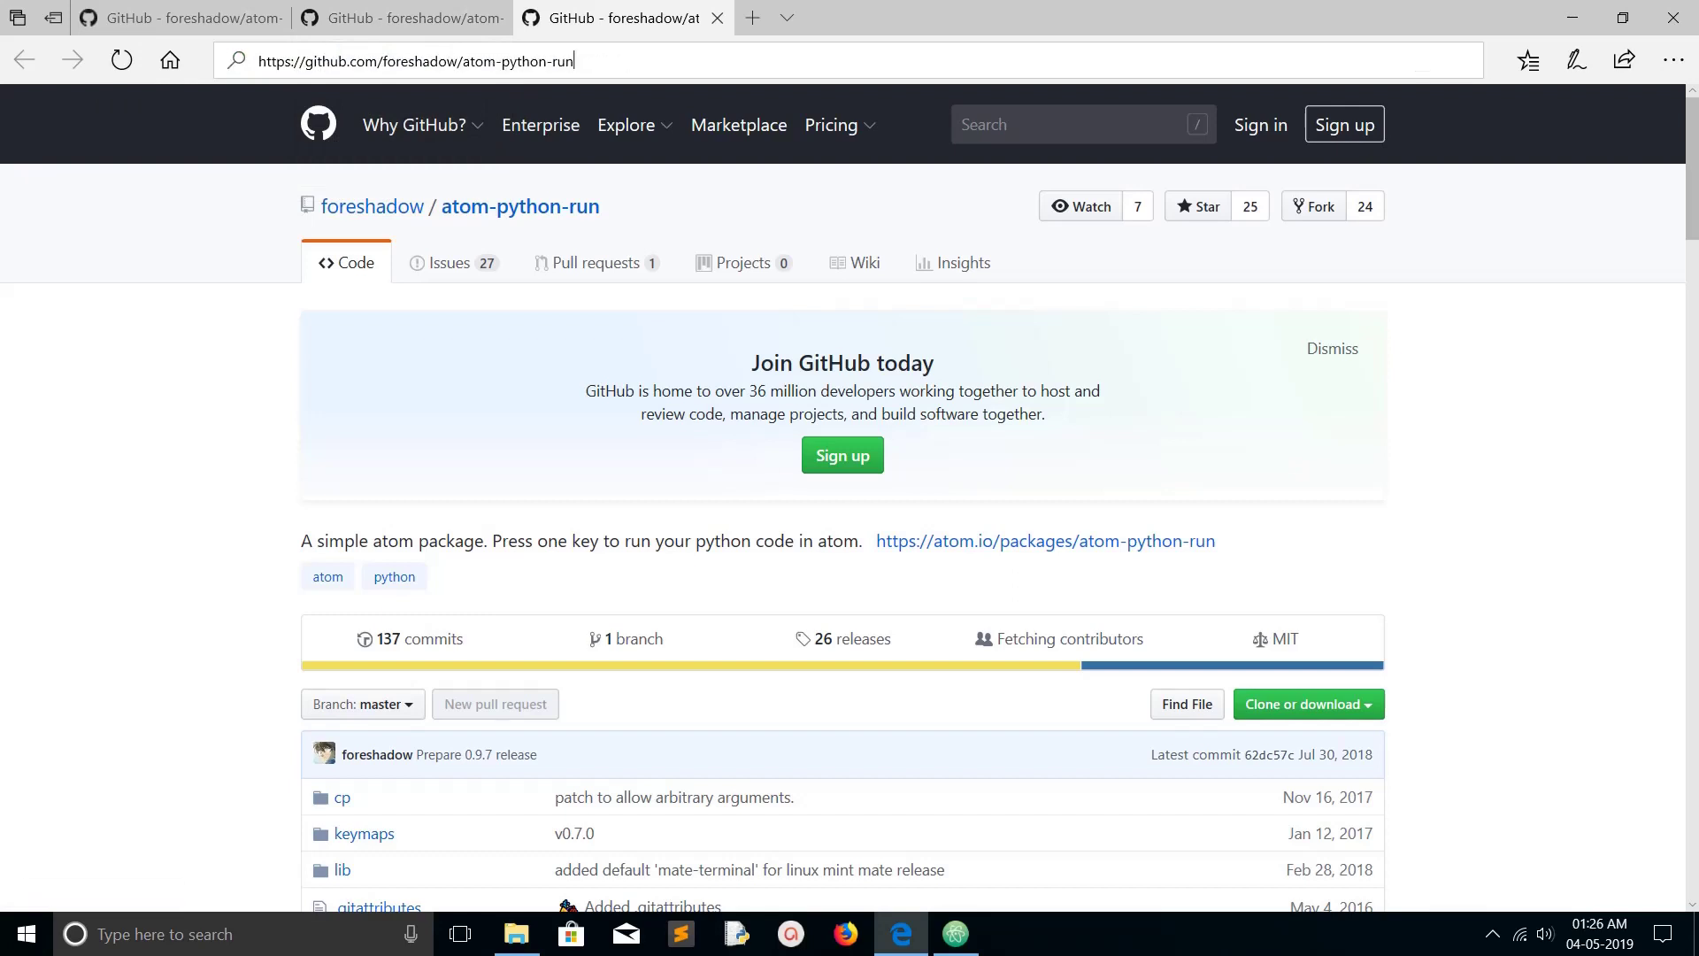
{"action": "key", "text": "Escape"}
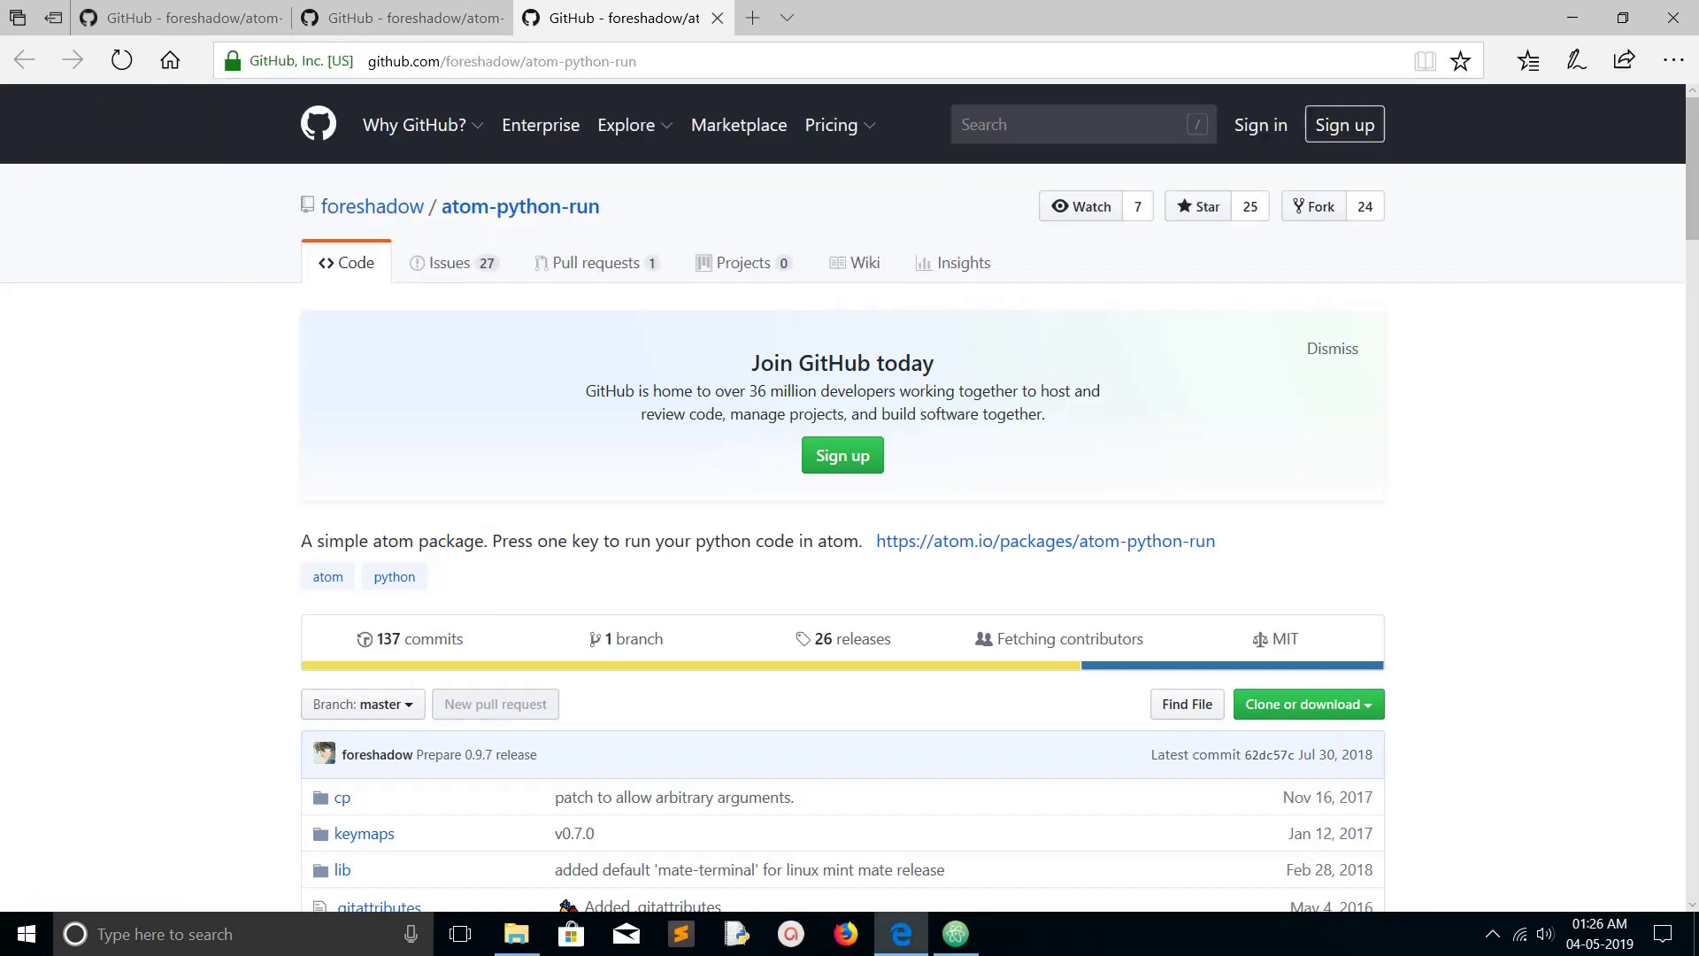
{"action": "scroll", "coordinate": [849, 496], "scroll_direction": "down", "scroll_amount": 2}
{"action": "scroll", "coordinate": [850, 497], "scroll_direction": "down", "scroll_amount": 2}
{"action": "scroll", "coordinate": [849, 496], "scroll_direction": "down", "scroll_amount": 2}
{"action": "scroll", "coordinate": [849, 496], "scroll_direction": "down", "scroll_amount": 2}
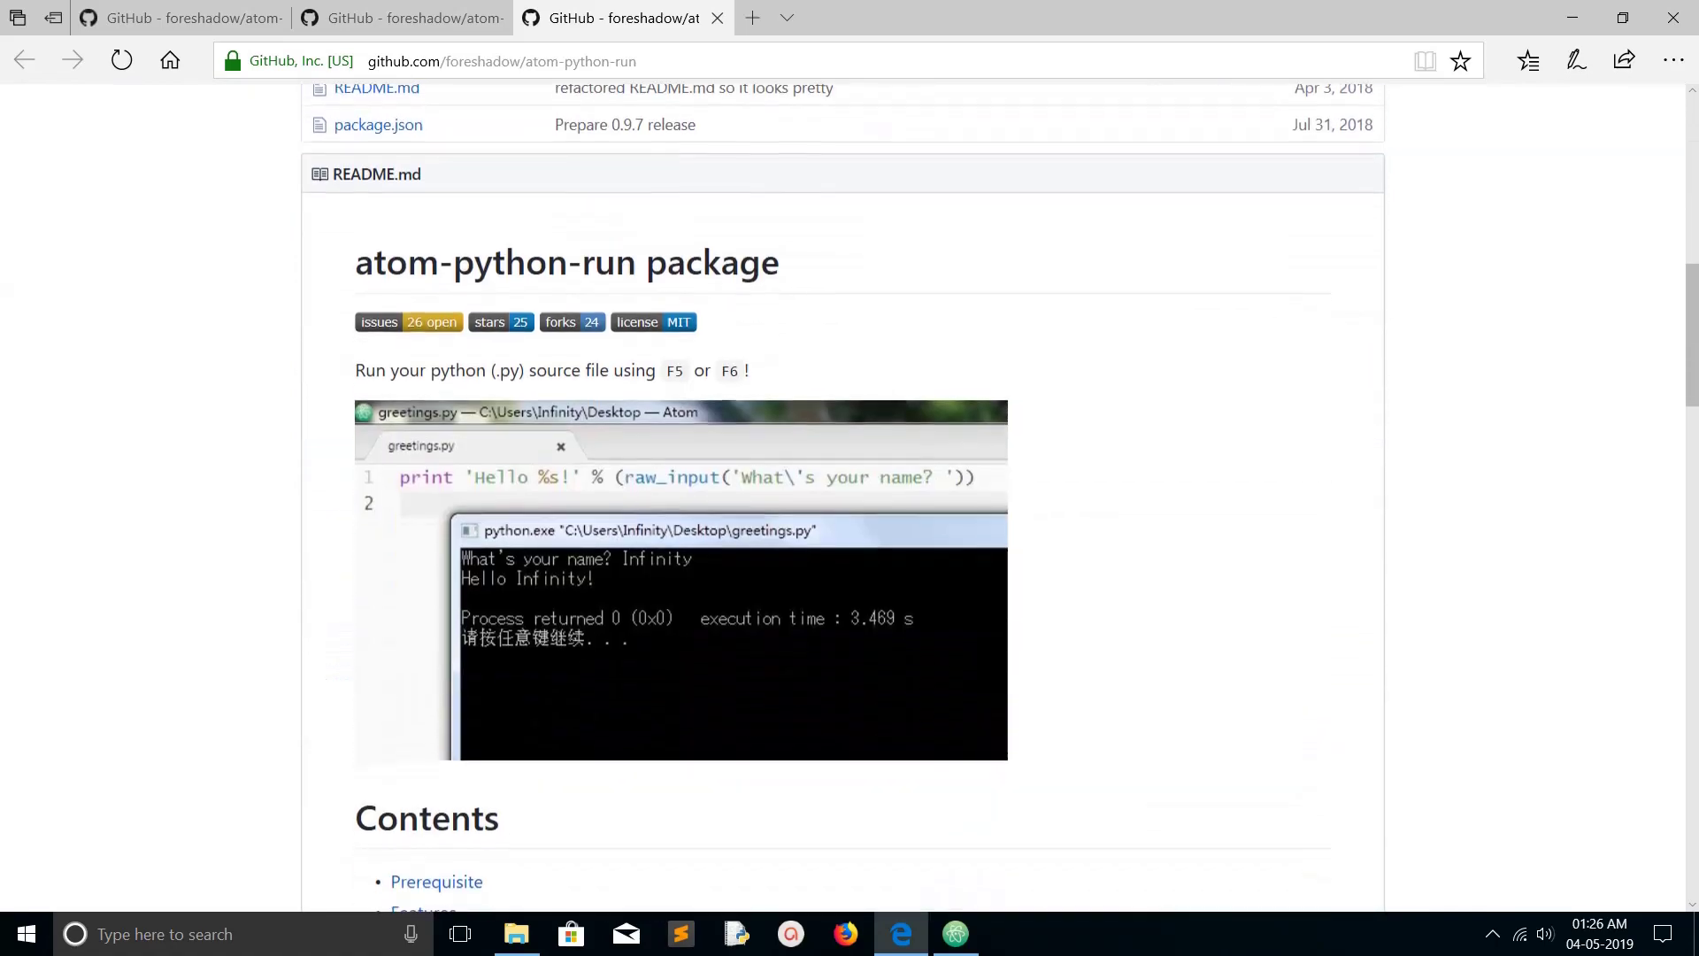
{"action": "scroll", "coordinate": [849, 498], "scroll_direction": "down", "scroll_amount": 3}
{"action": "scroll", "coordinate": [850, 496], "scroll_direction": "down", "scroll_amount": 3}
{"action": "scroll", "coordinate": [849, 496], "scroll_direction": "down", "scroll_amount": 2}
{"action": "scroll", "coordinate": [849, 496], "scroll_direction": "up", "scroll_amount": 3}
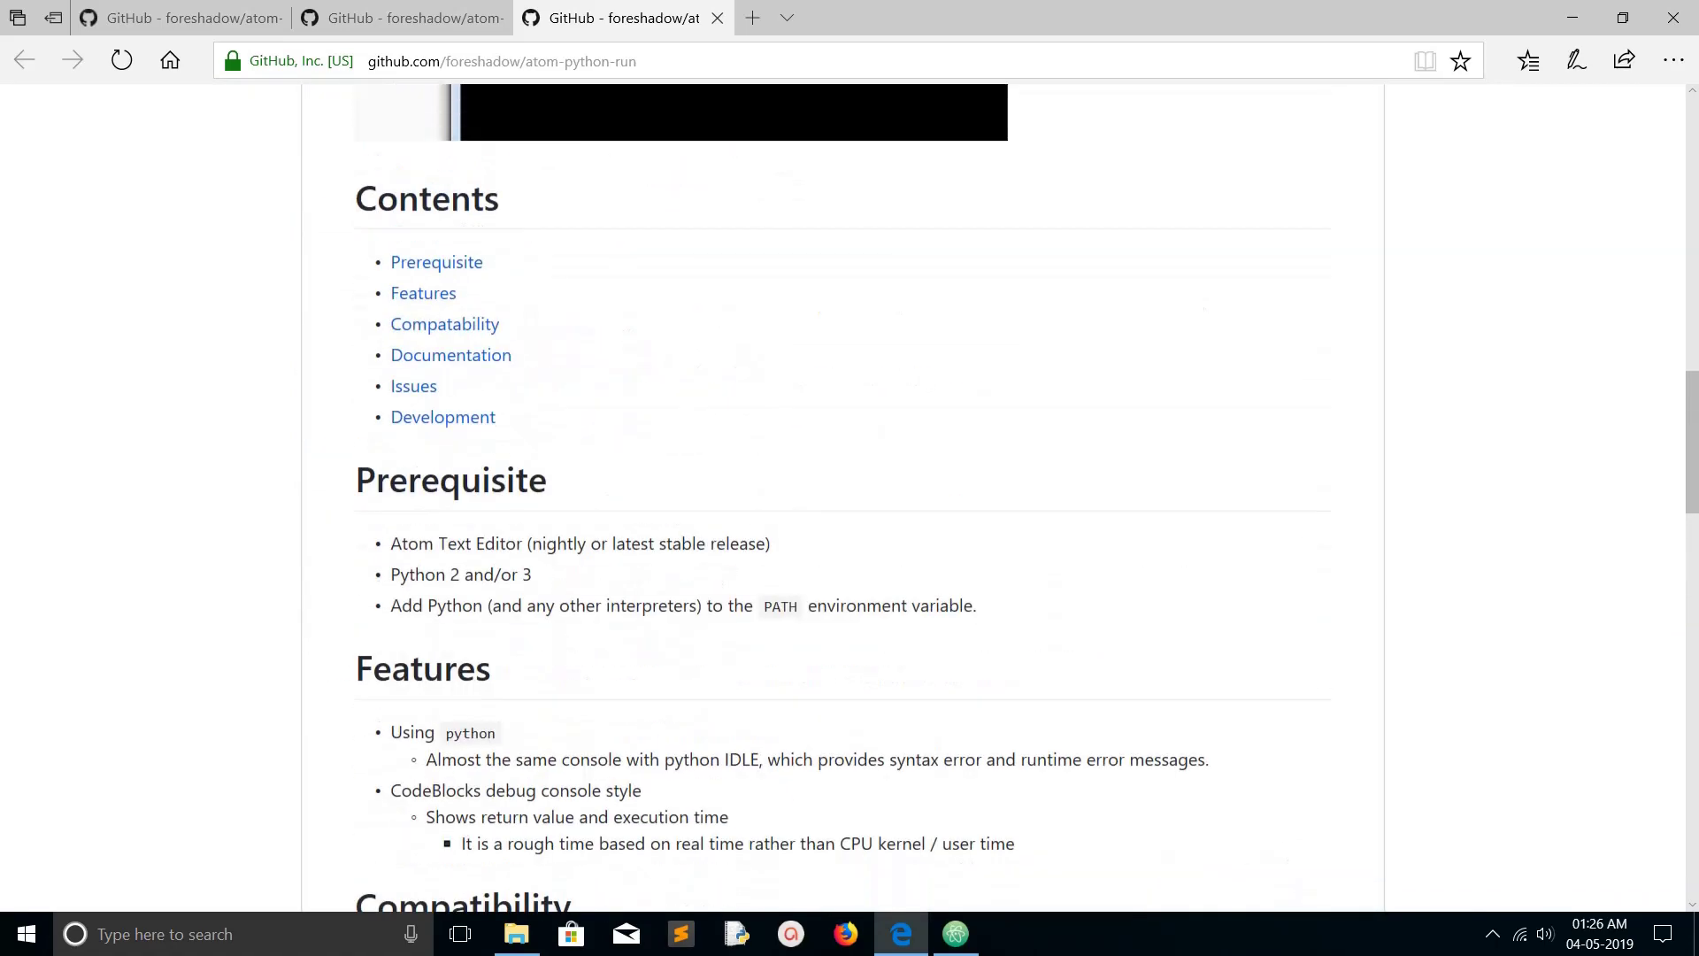
{"action": "scroll", "coordinate": [849, 496], "scroll_direction": "up", "scroll_amount": 3}
{"action": "scroll", "coordinate": [849, 496], "scroll_direction": "up", "scroll_amount": 3}
{"action": "key", "text": "ctrl+l"}
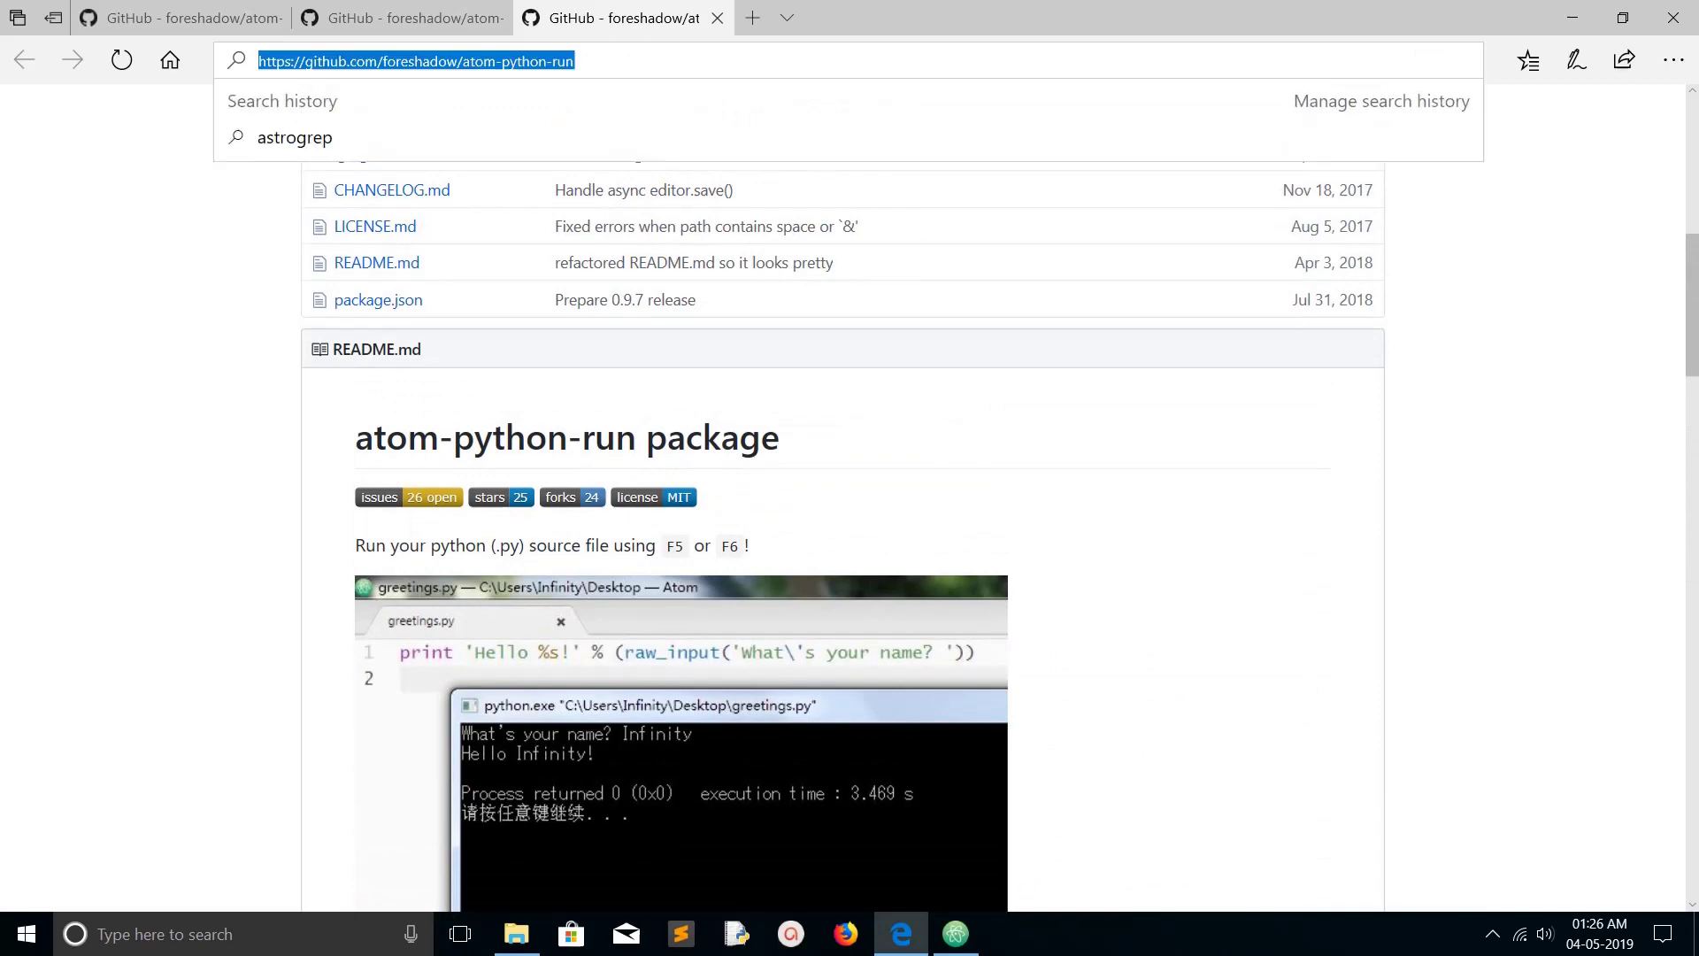